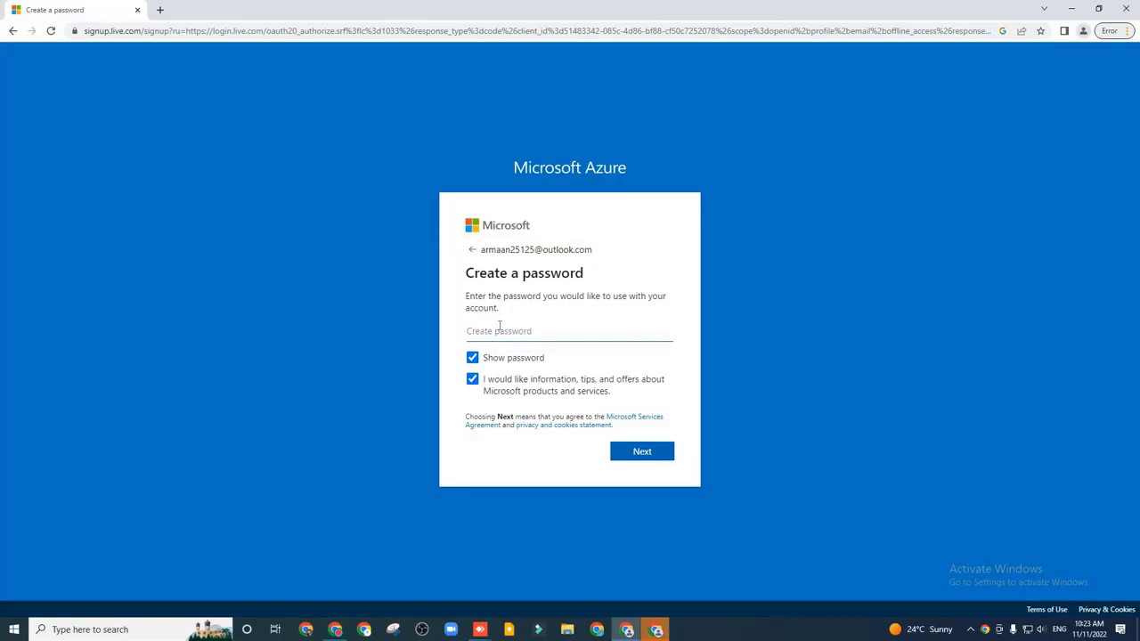
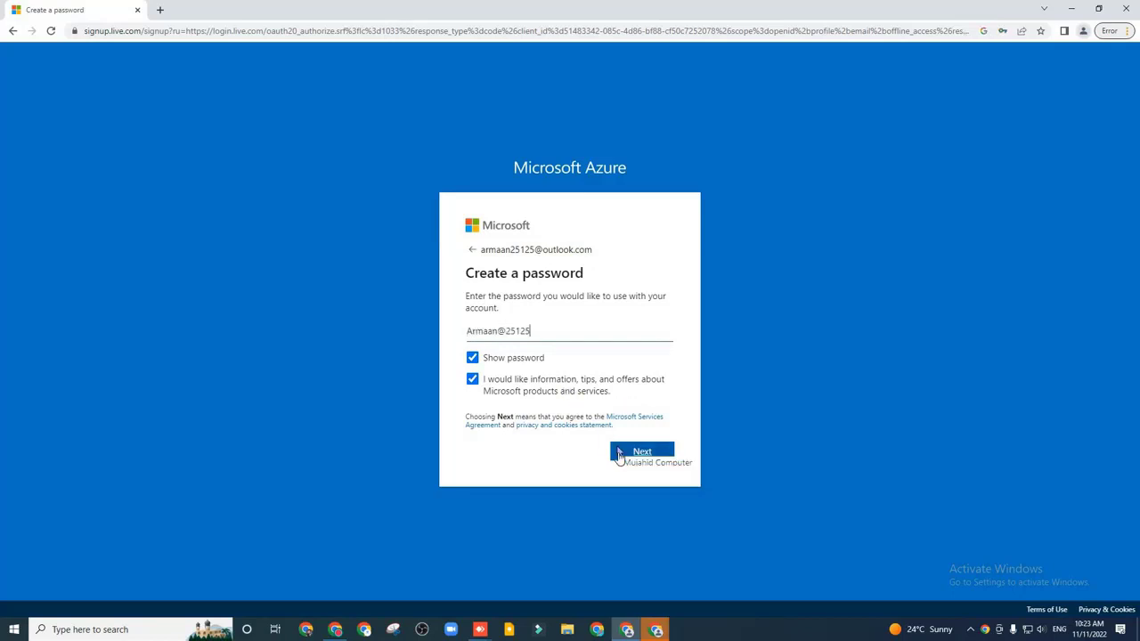
- Enter the new Outlook account's password and submit it to reach the security info step
left_click(618, 454)
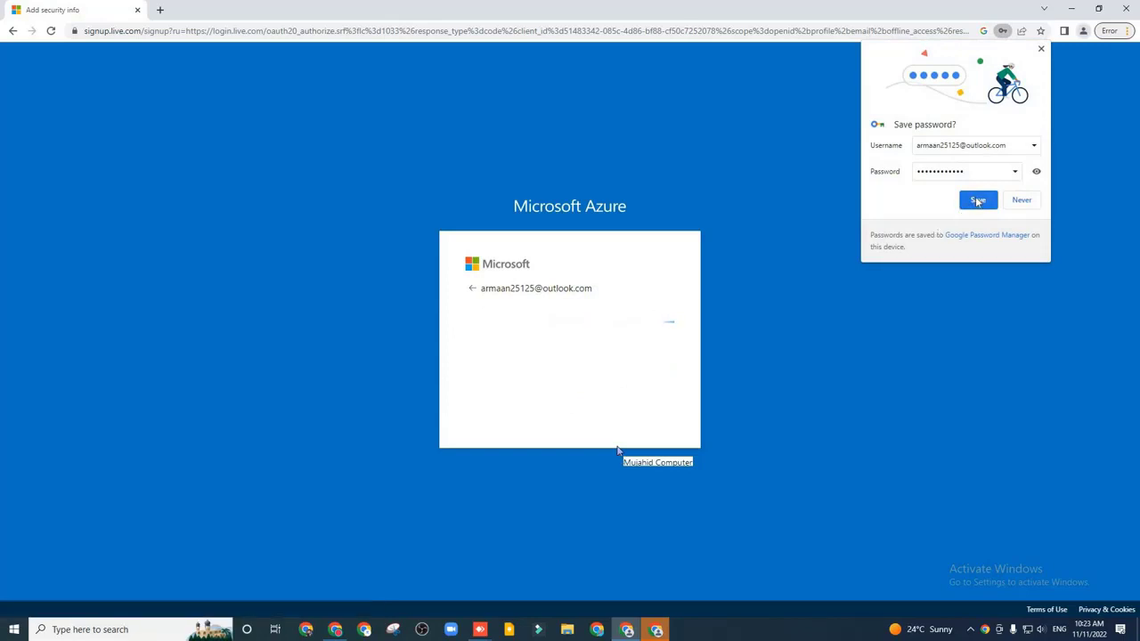
- Save the password in Chrome, then solve the robot check by picking the penguin image
left_click(977, 200)
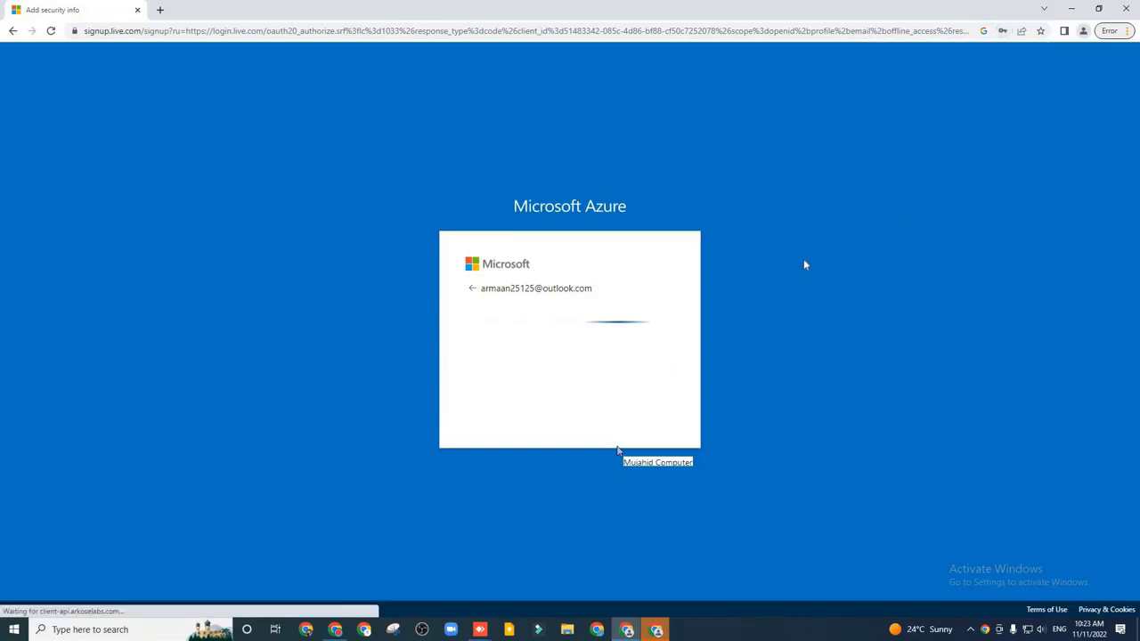
left_click(621, 410)
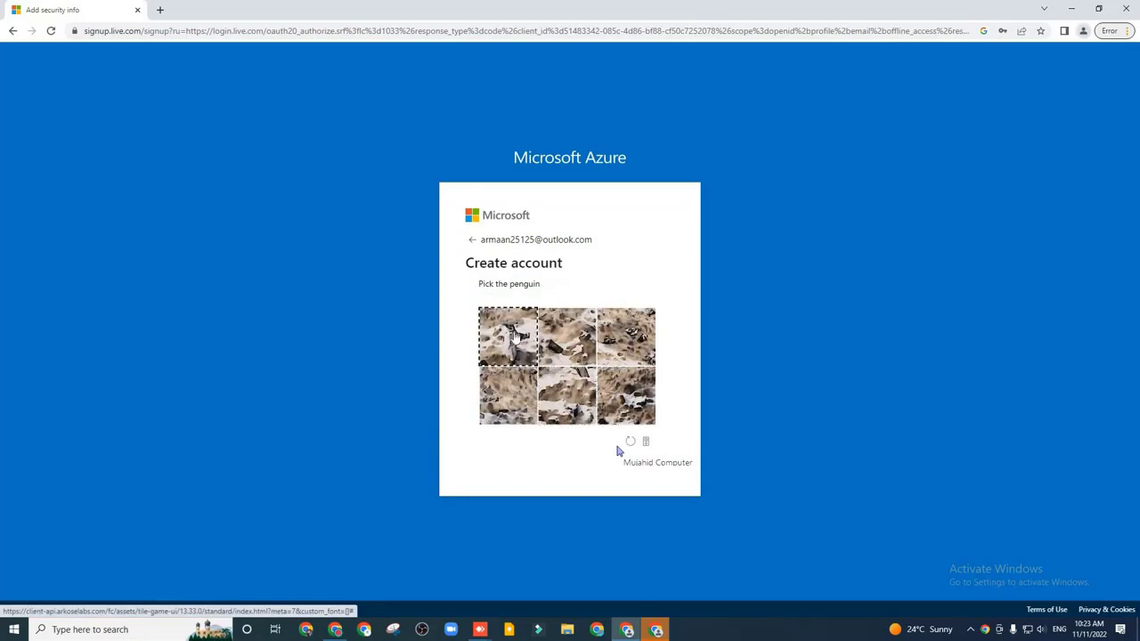
left_click(514, 336)
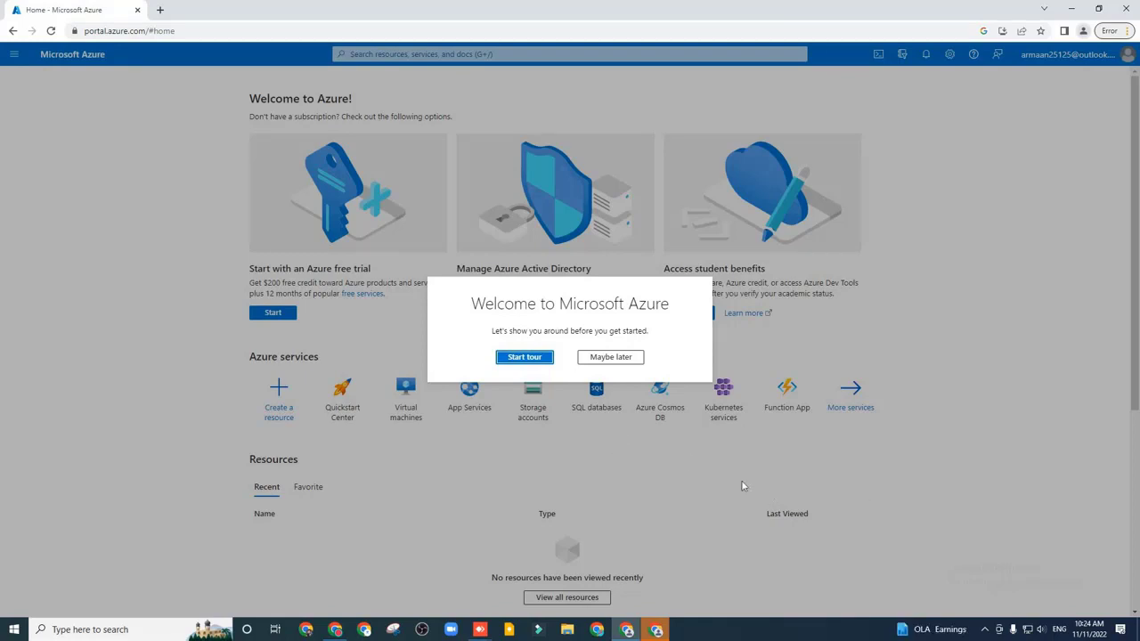
- Skip the portal welcome tour and start the Azure free trial sign-up
left_click(602, 358)
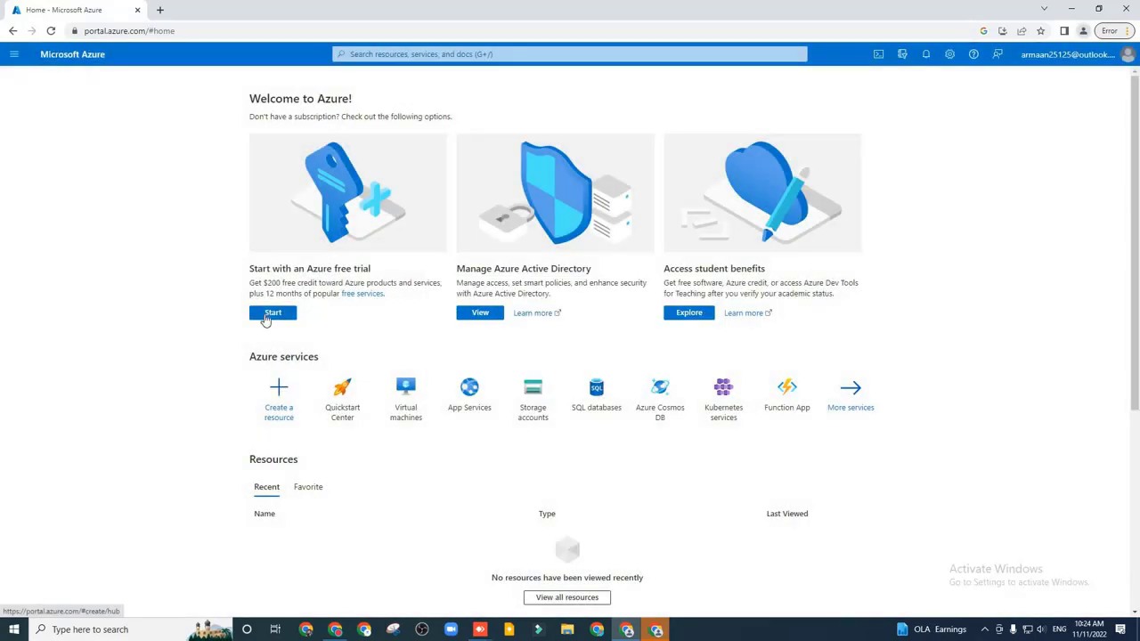
left_click(273, 315)
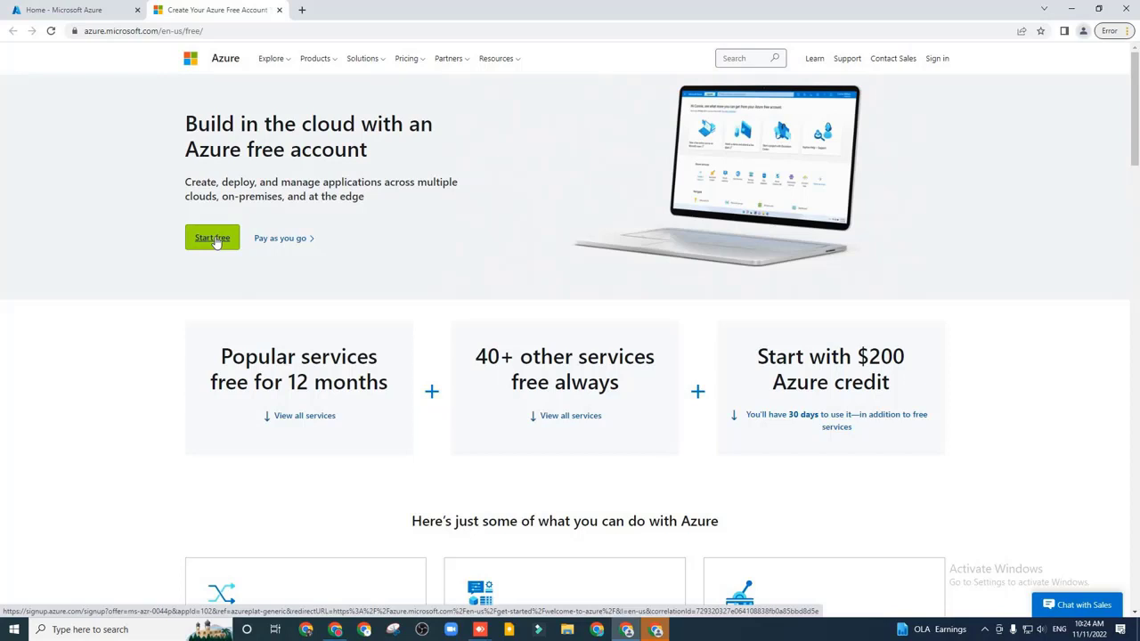
left_click(212, 239)
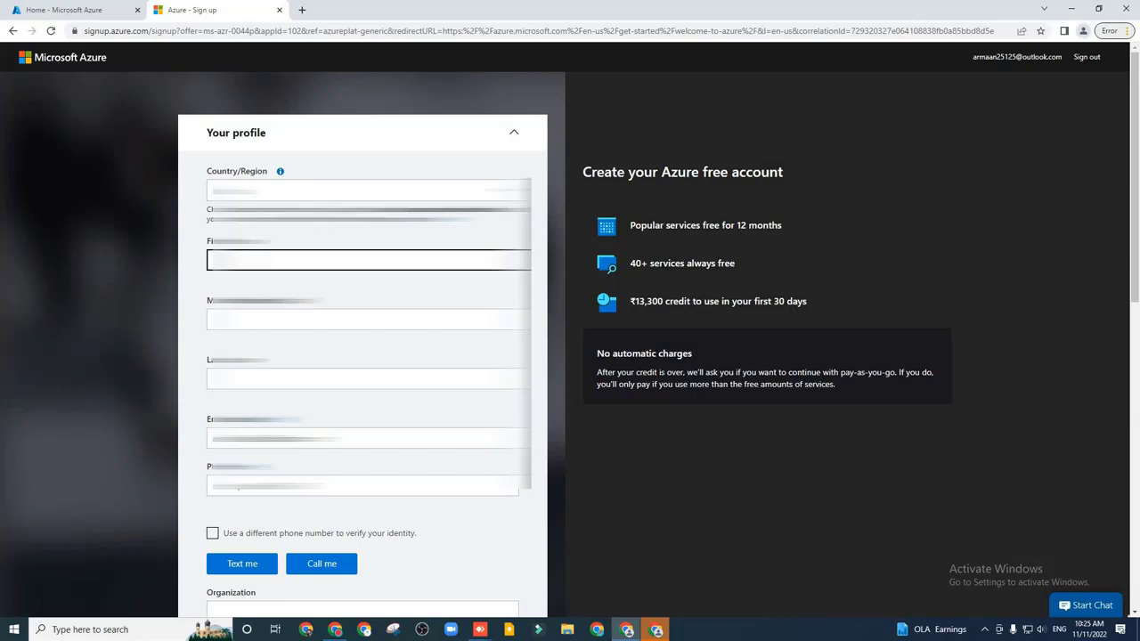
- Fill in the name and phone number, then verify the phone with the texted code
left_click(267, 378)
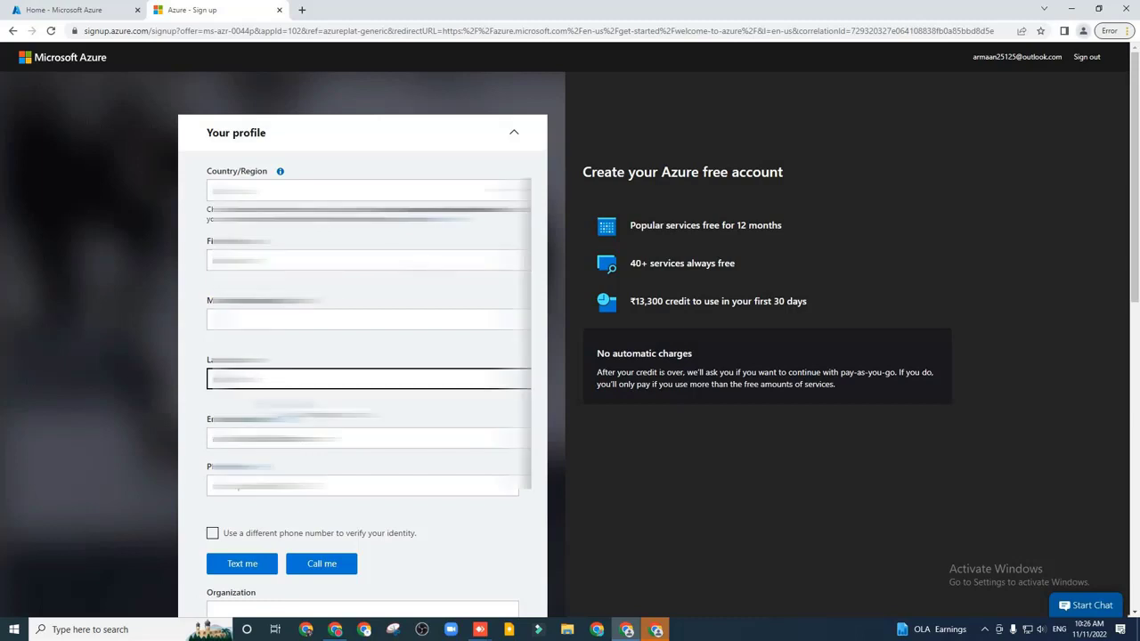
left_click(255, 490)
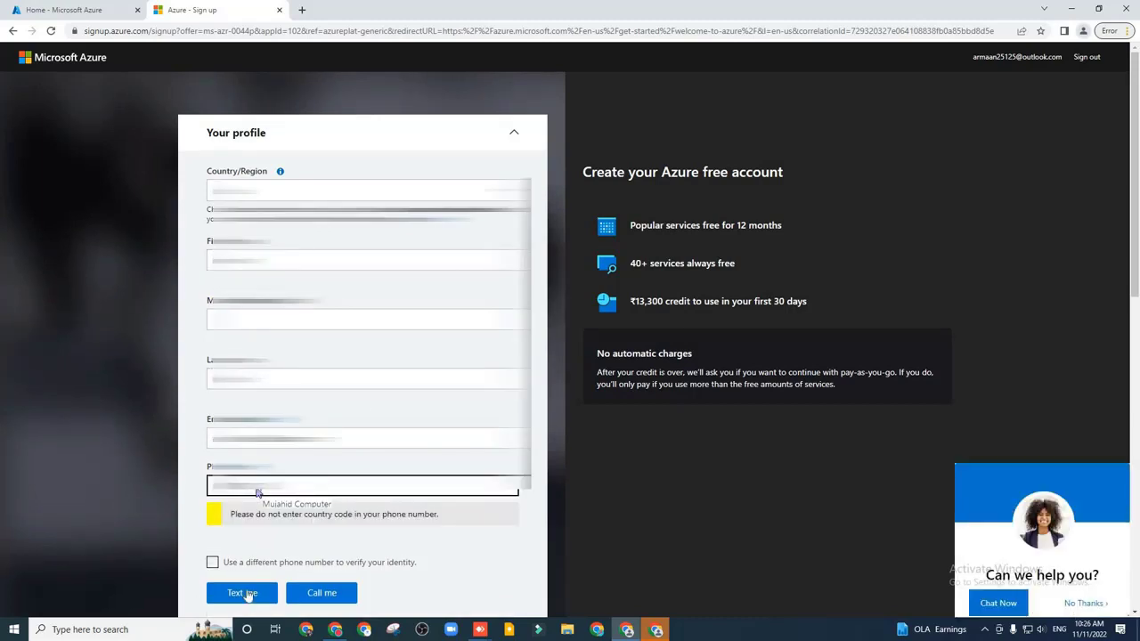
left_click(248, 594)
left_click(252, 607)
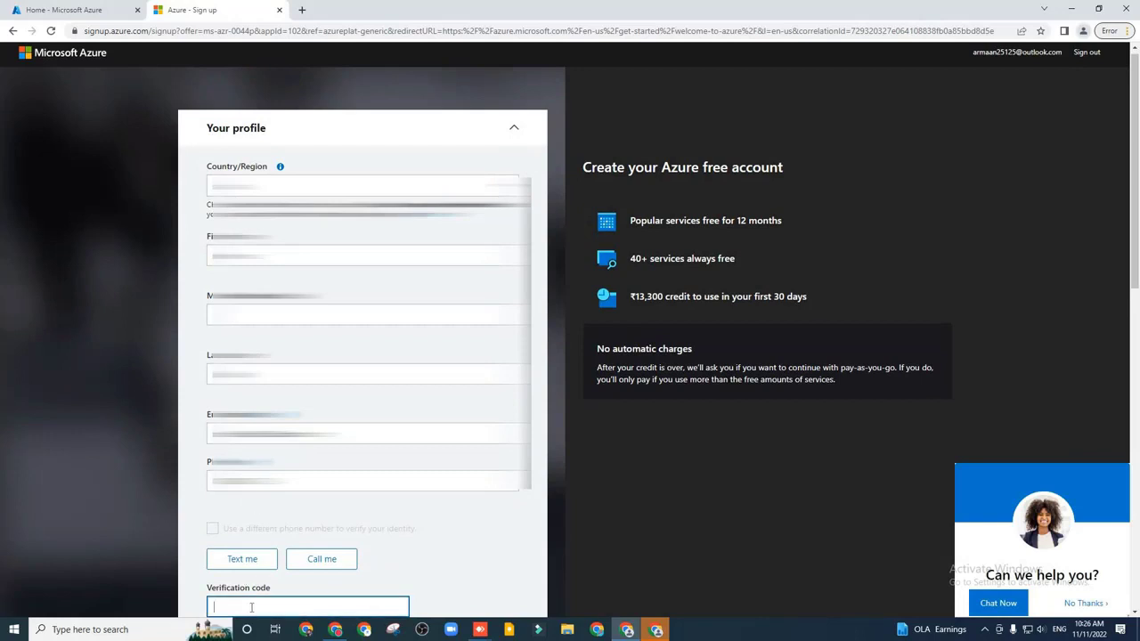
scroll(1136, 237, "down", 2)
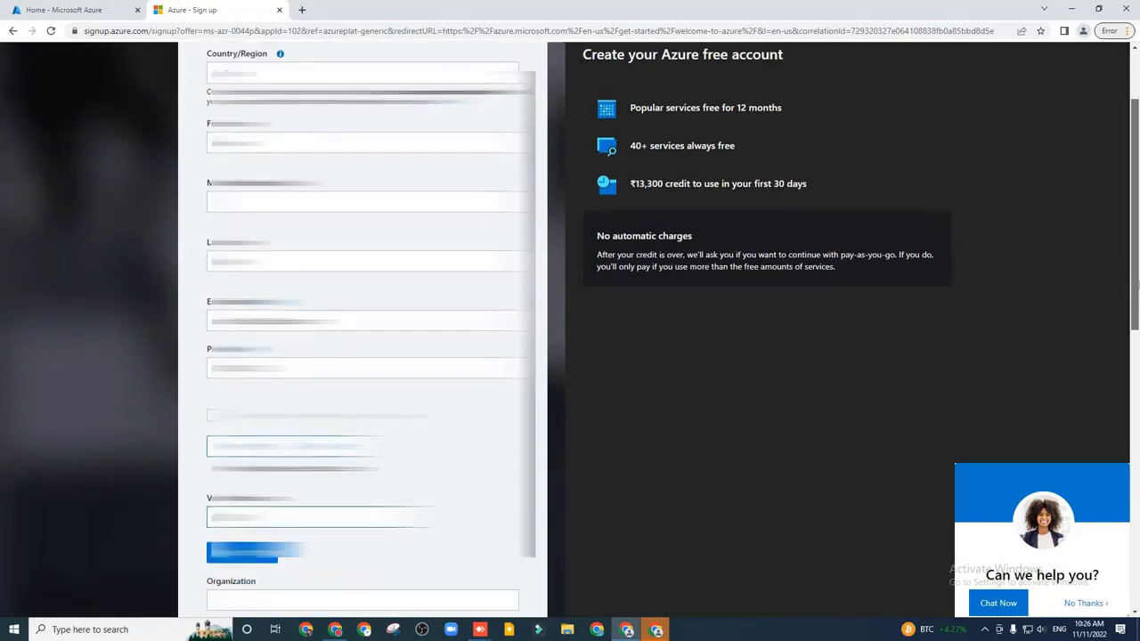
scroll(685, 201, "down", 3)
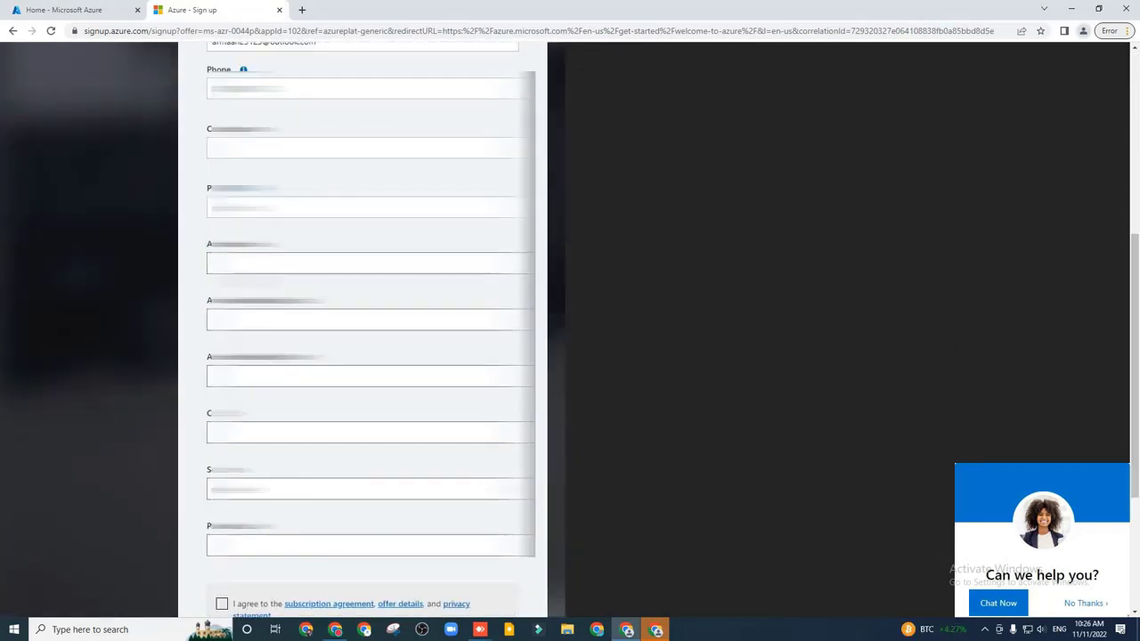
- Fill in the remaining profile field, street address, city and postal code, then submit the profile
left_click(369, 147)
type("Personal")
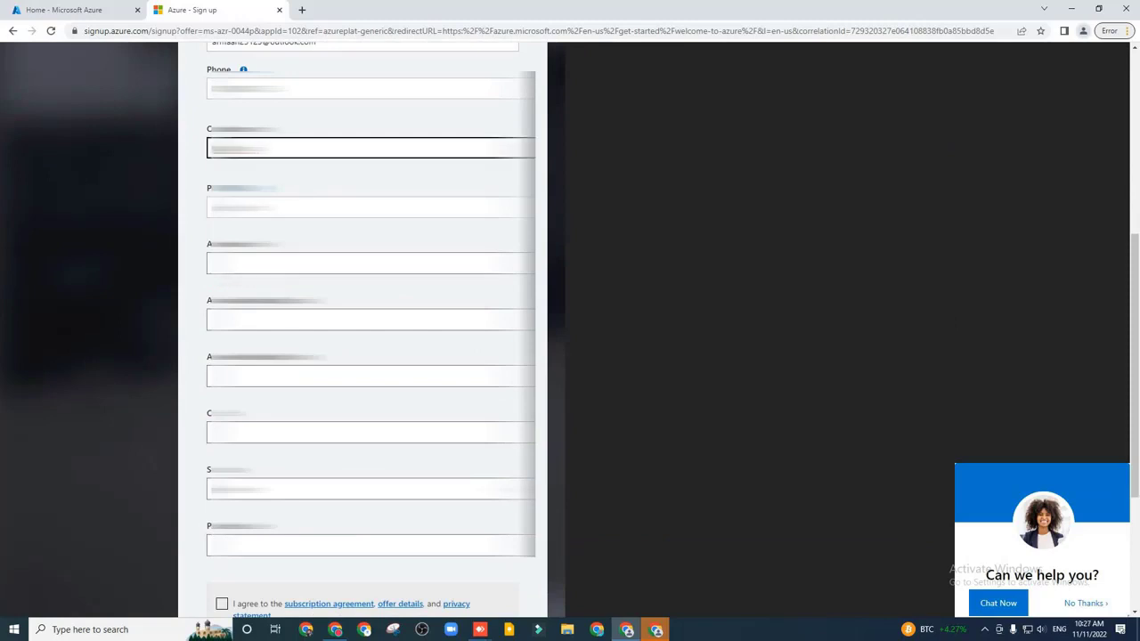
key("Tab")
key("Tab")
key("shift+Tab")
key("shift+Tab")
key("Tab")
key("Tab")
type("123 Main Street")
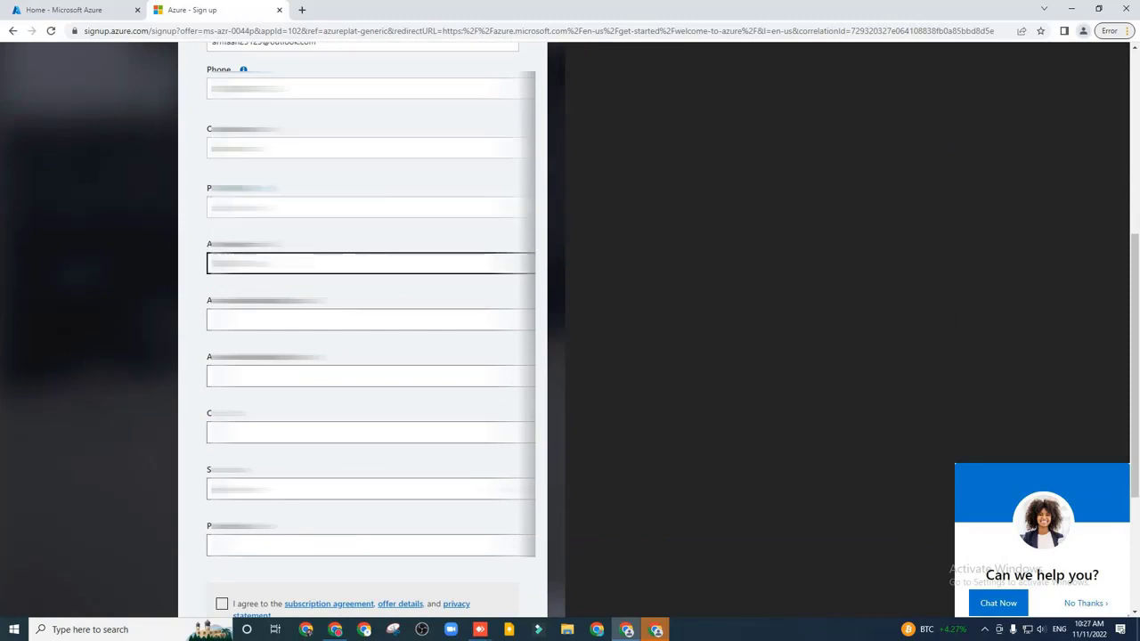
type(" Apt 4")
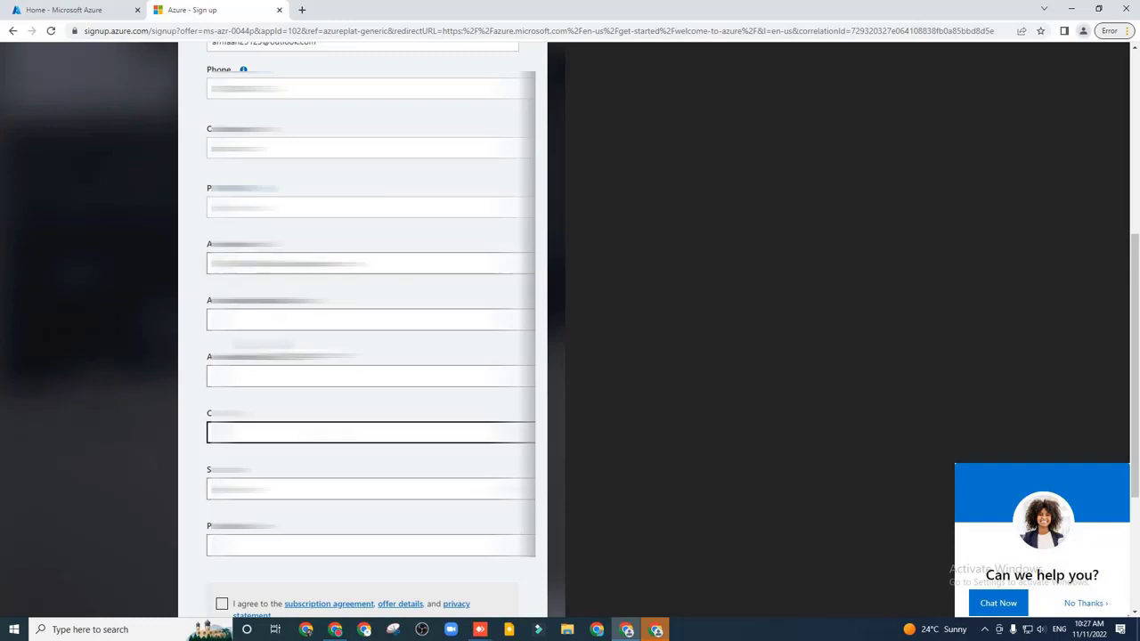
left_click(370, 432)
type("Seattle")
key("Tab")
key("Tab")
type("98101")
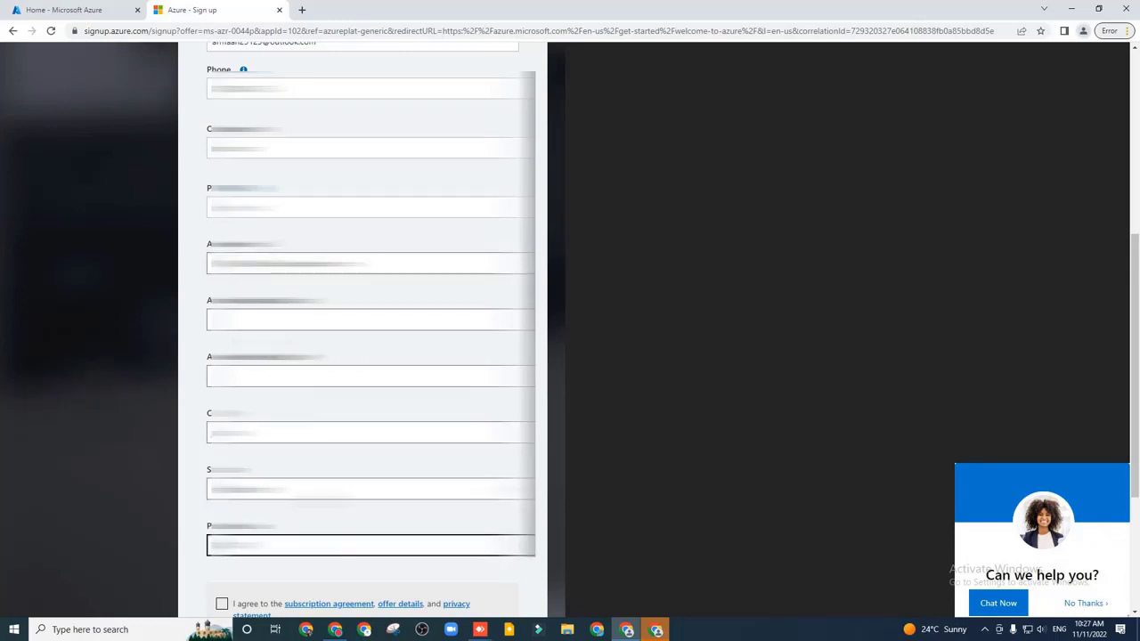
scroll(370, 339, "down", 3)
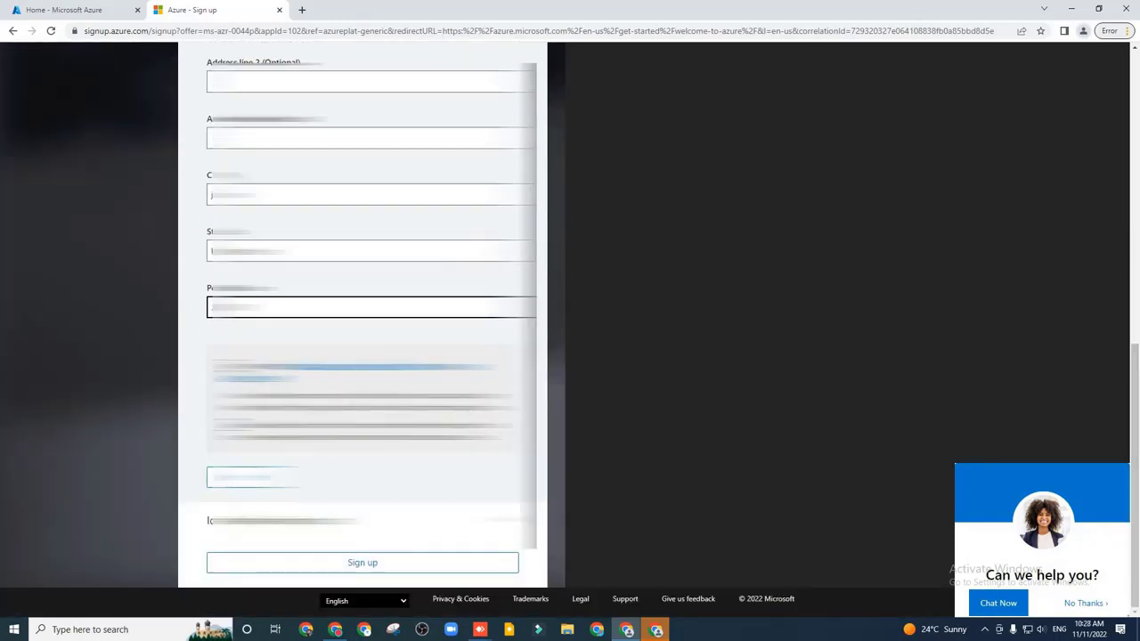
key("Tab")
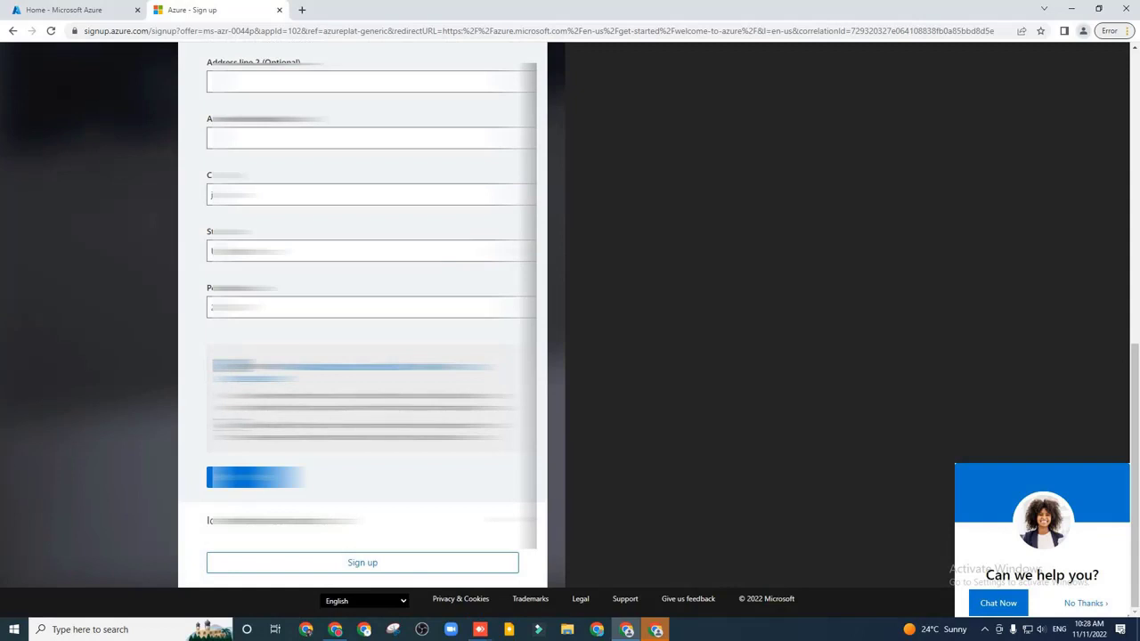
key("Return")
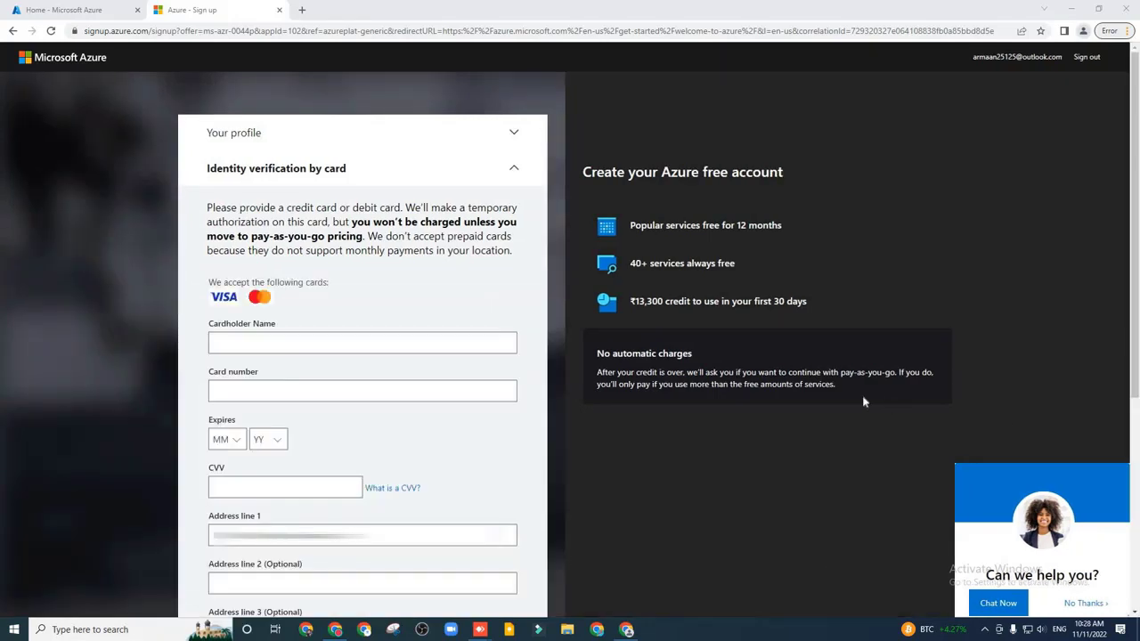
- Enter the cardholder name, card number, expiry and CVV, then submit for bank verification
left_click(445, 338)
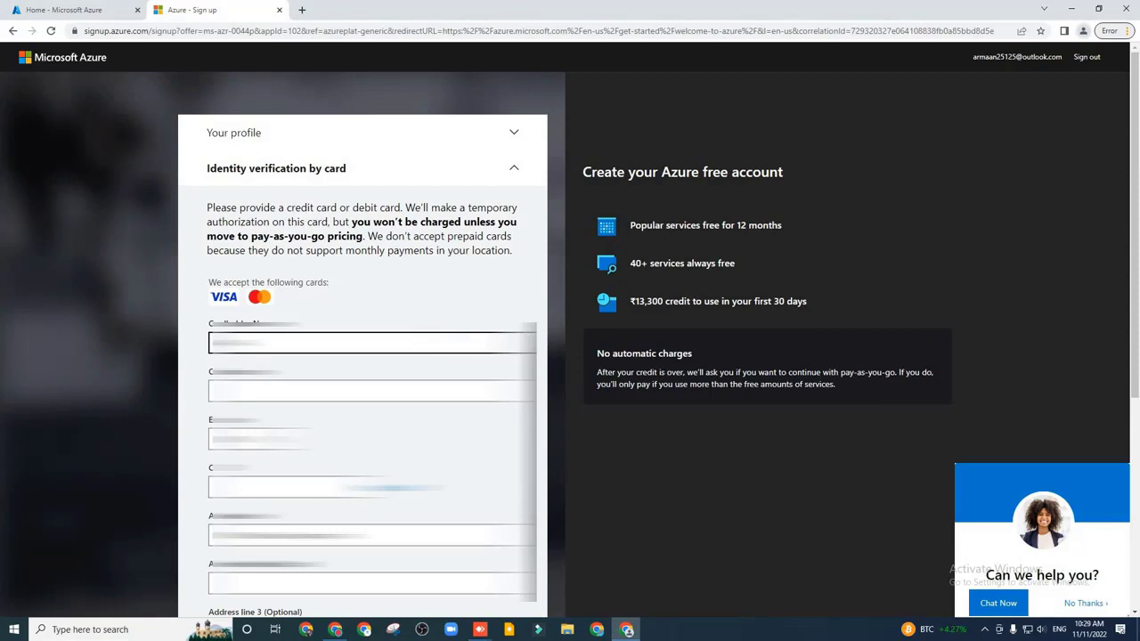
left_click(372, 390)
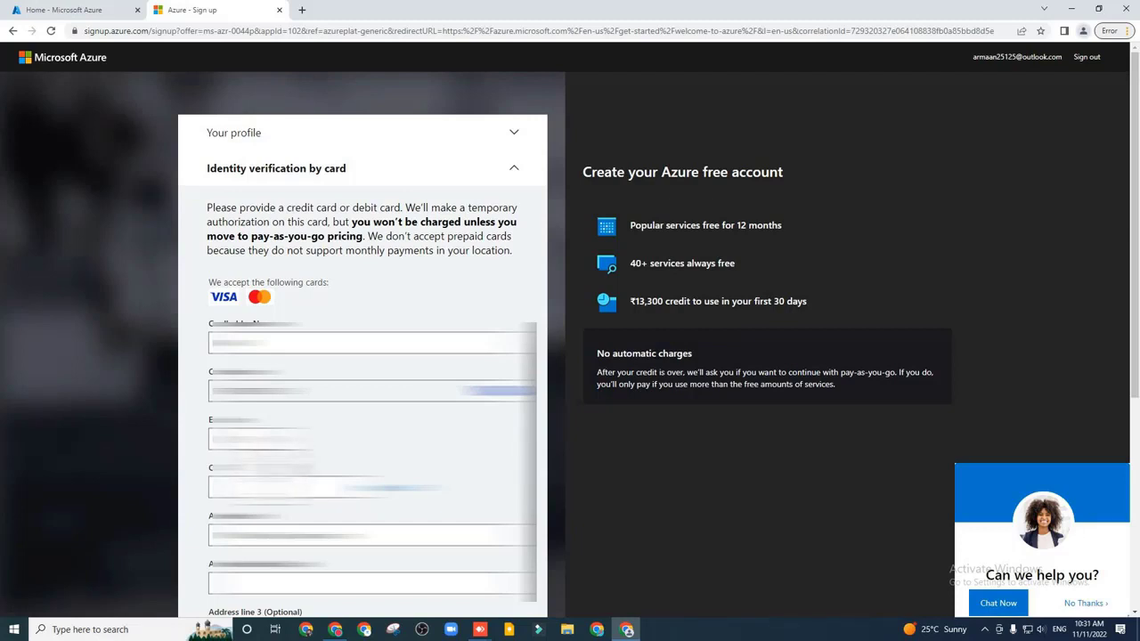
left_click(294, 487)
left_click(1135, 593)
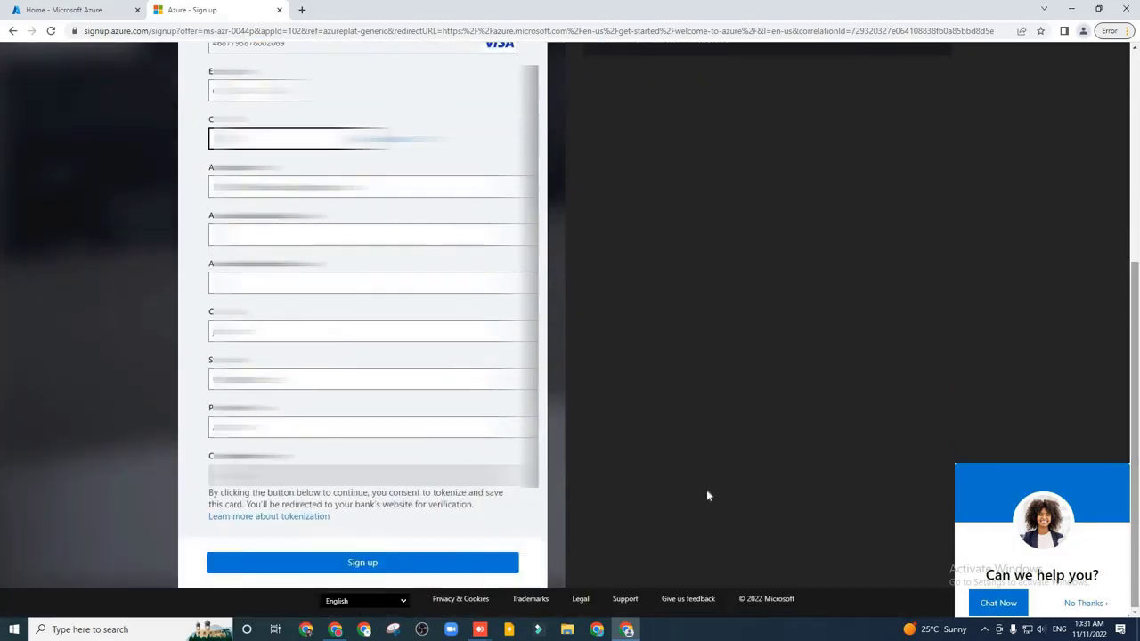
left_click(413, 568)
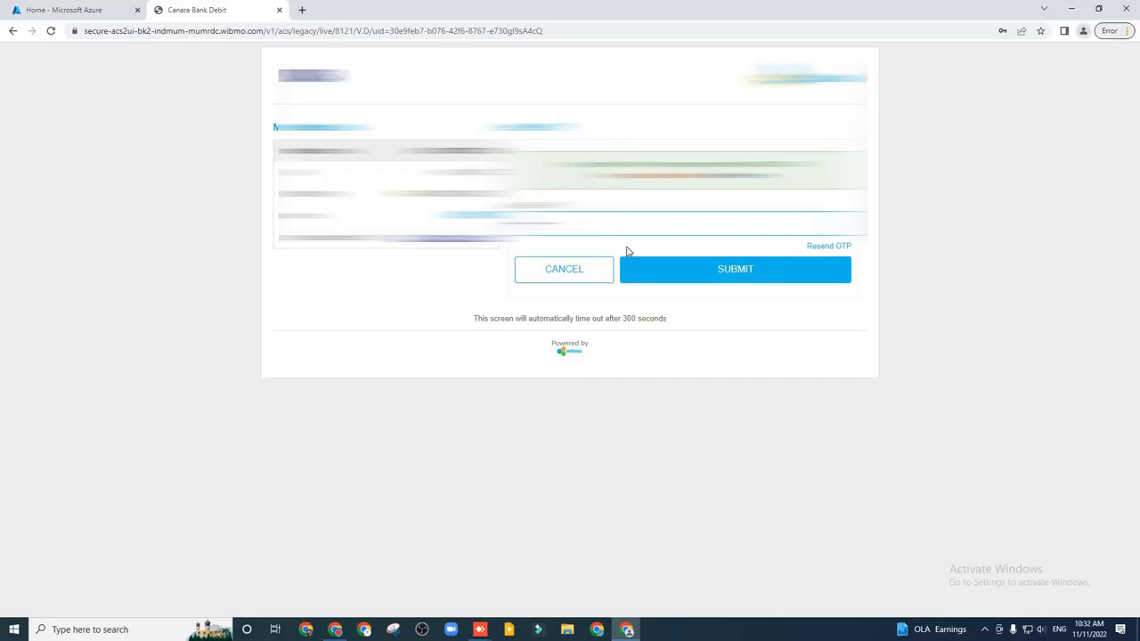
- Submit the bank's one-time password to approve the card
left_click(658, 280)
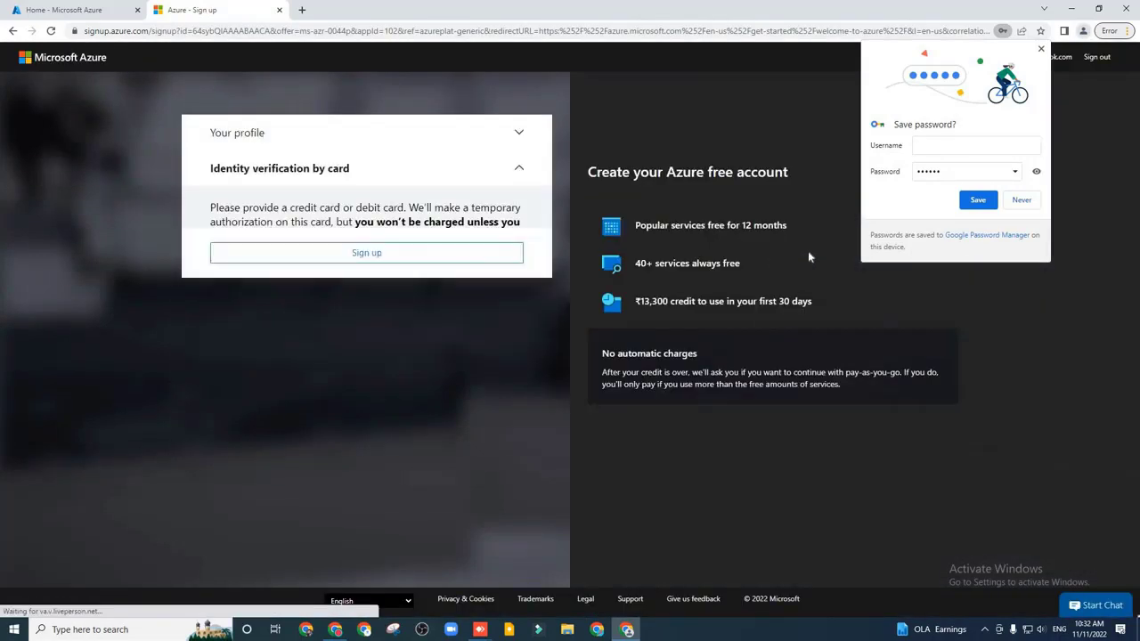
- Save the browser password, sign up with the found Visa card, and submit an unsatisfied survey rating
left_click(978, 201)
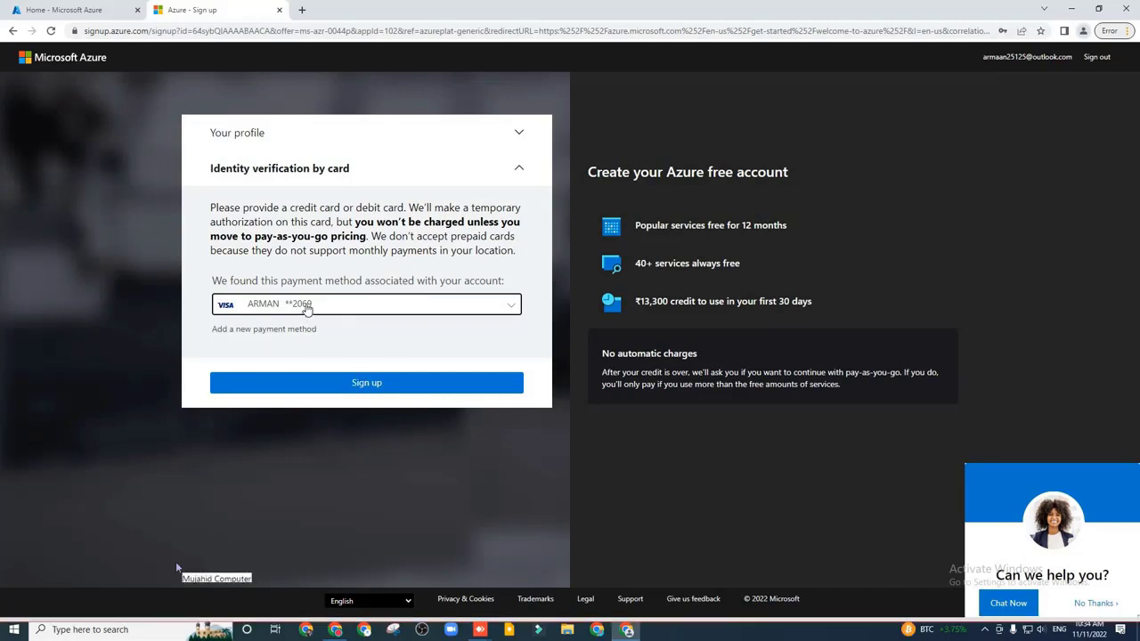
left_click(329, 385)
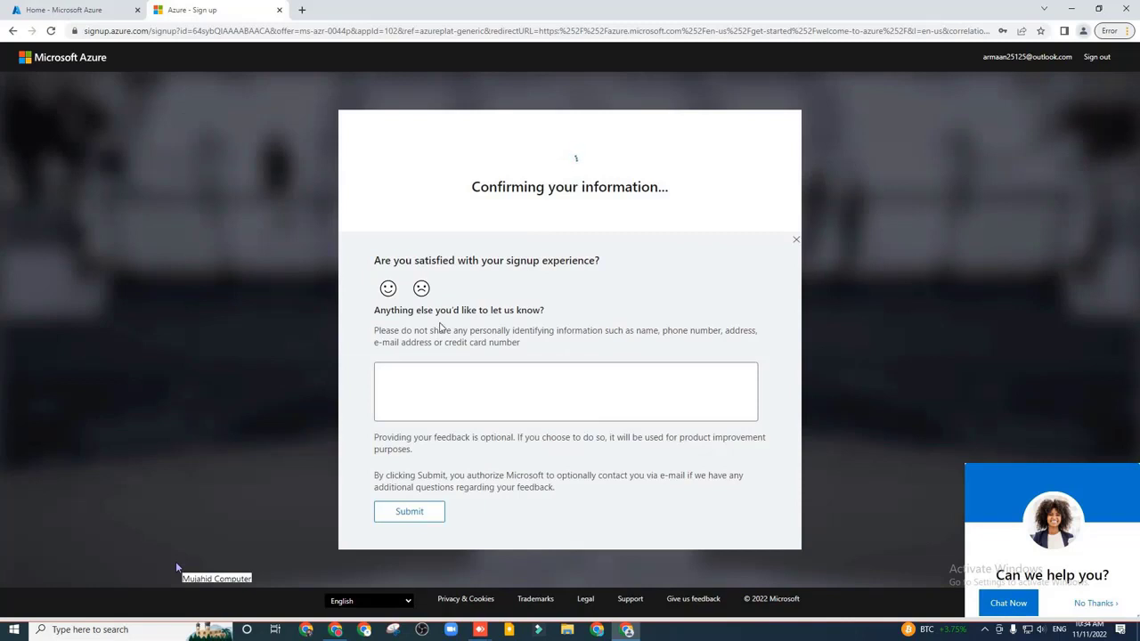
left_click(421, 288)
left_click(423, 511)
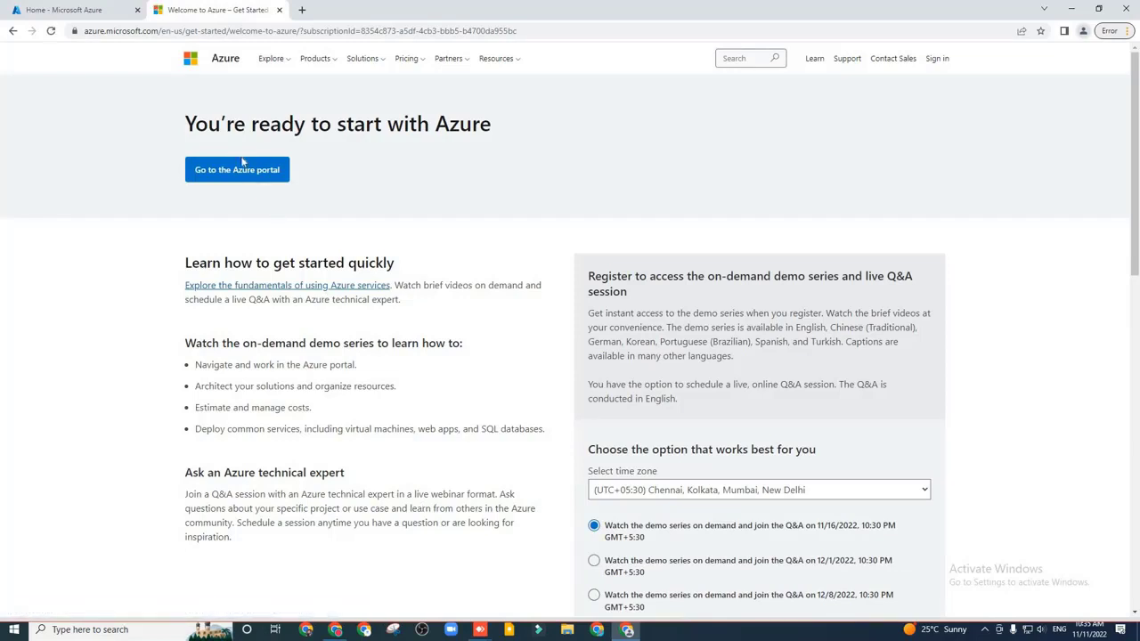
- Close the Quickstart Center and go to Create a resource from Azure Home
left_click(241, 170)
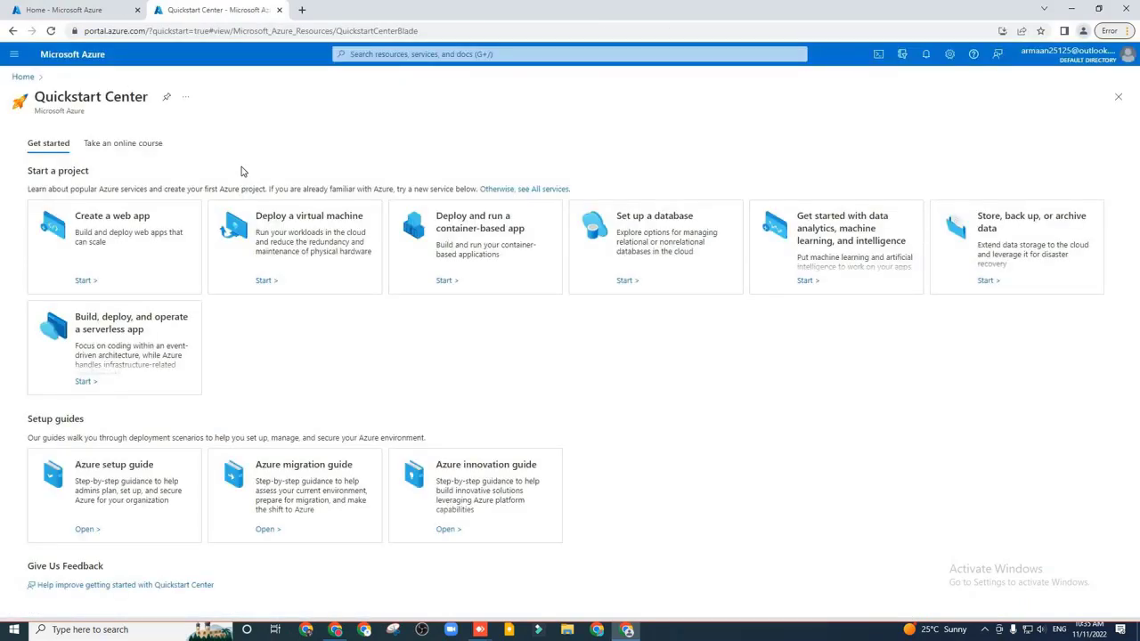
left_click(24, 76)
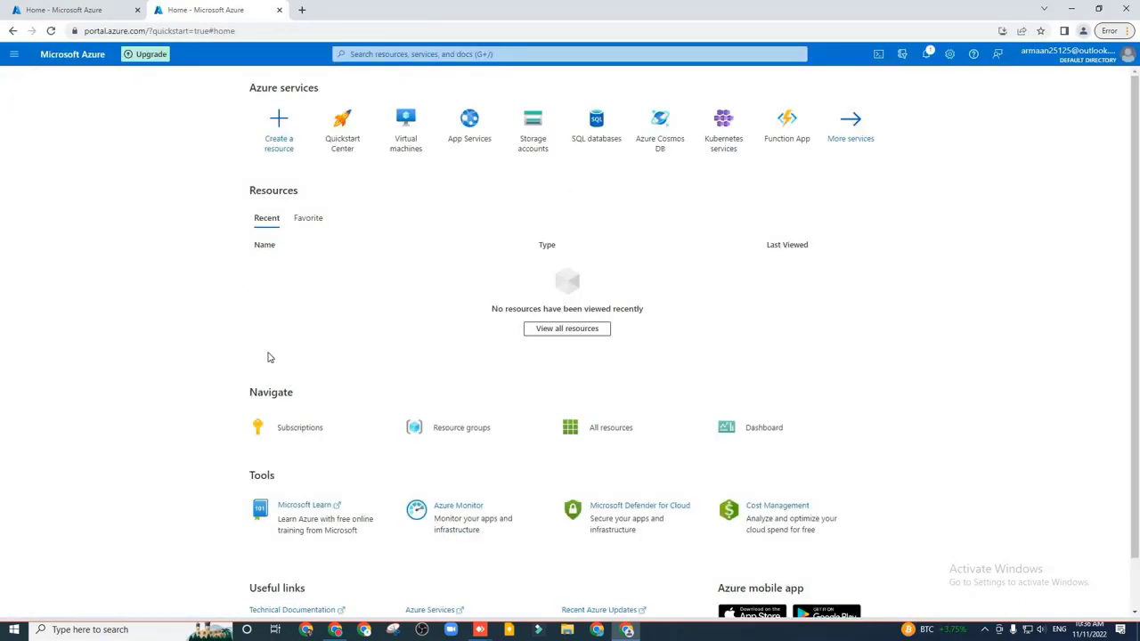
left_click(279, 132)
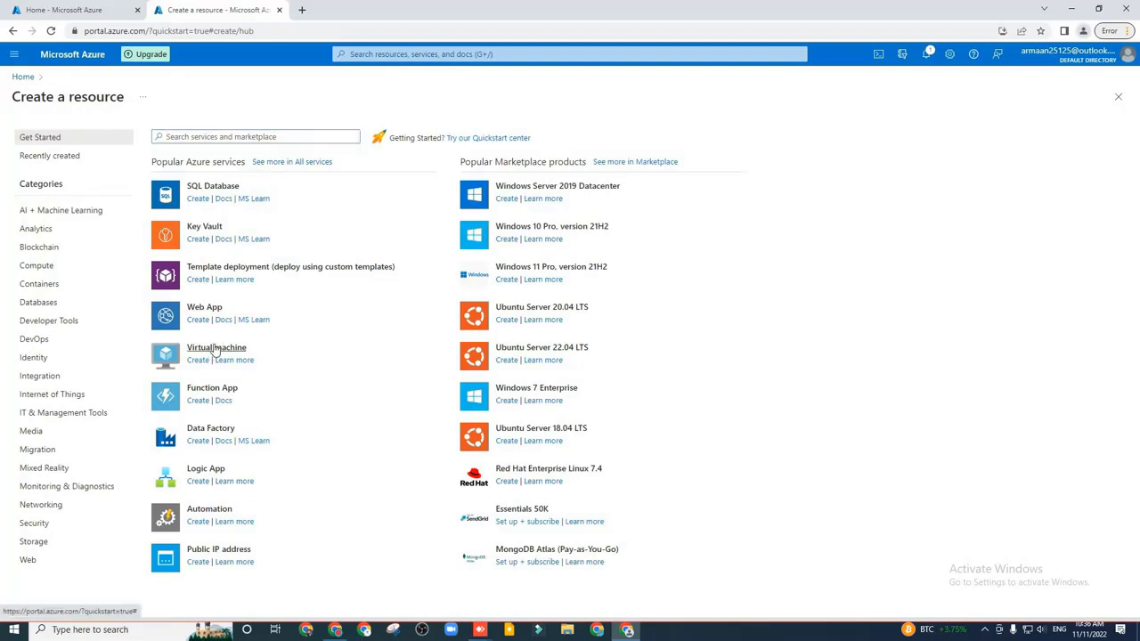
- Start a Free Trial virtual machine named RDP1 in the (US) West US 3 region
left_click(215, 349)
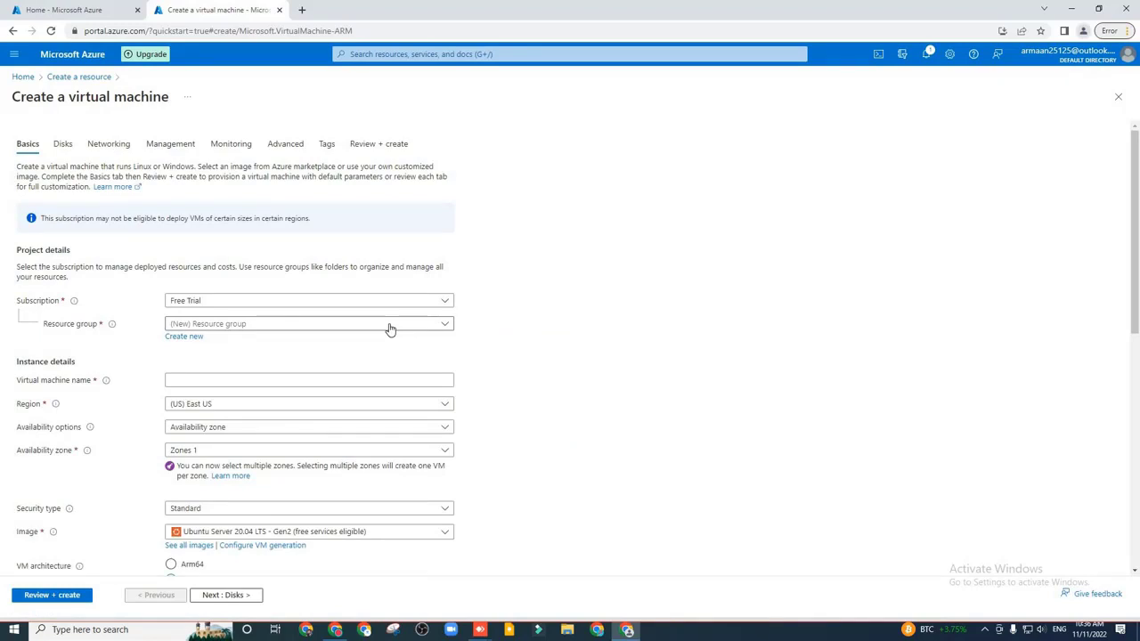
left_click(447, 304)
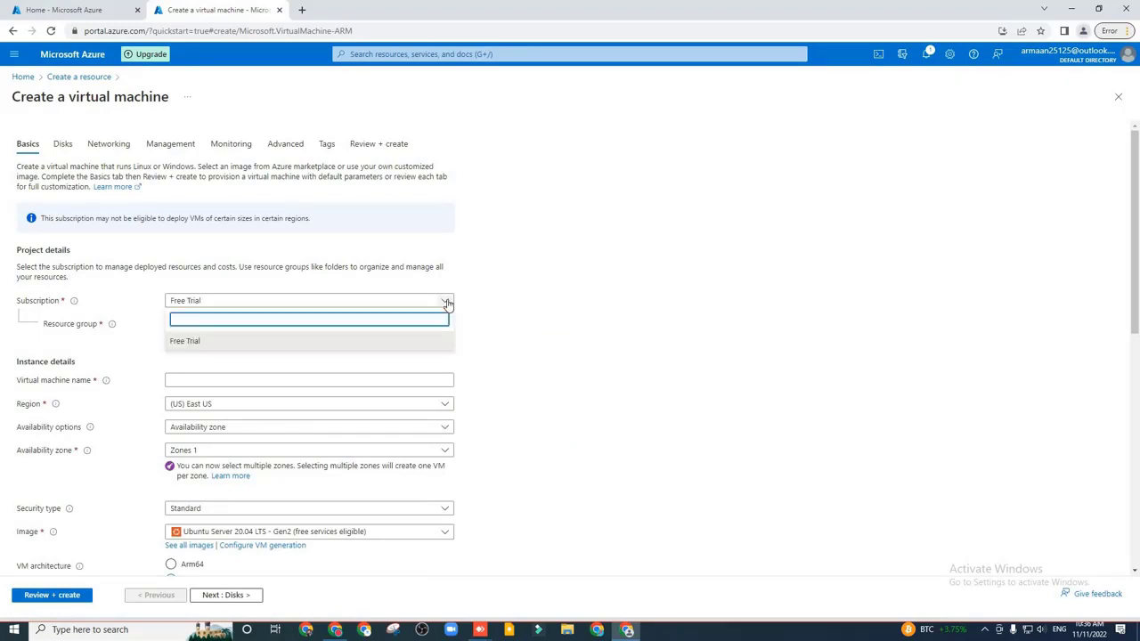
left_click(506, 342)
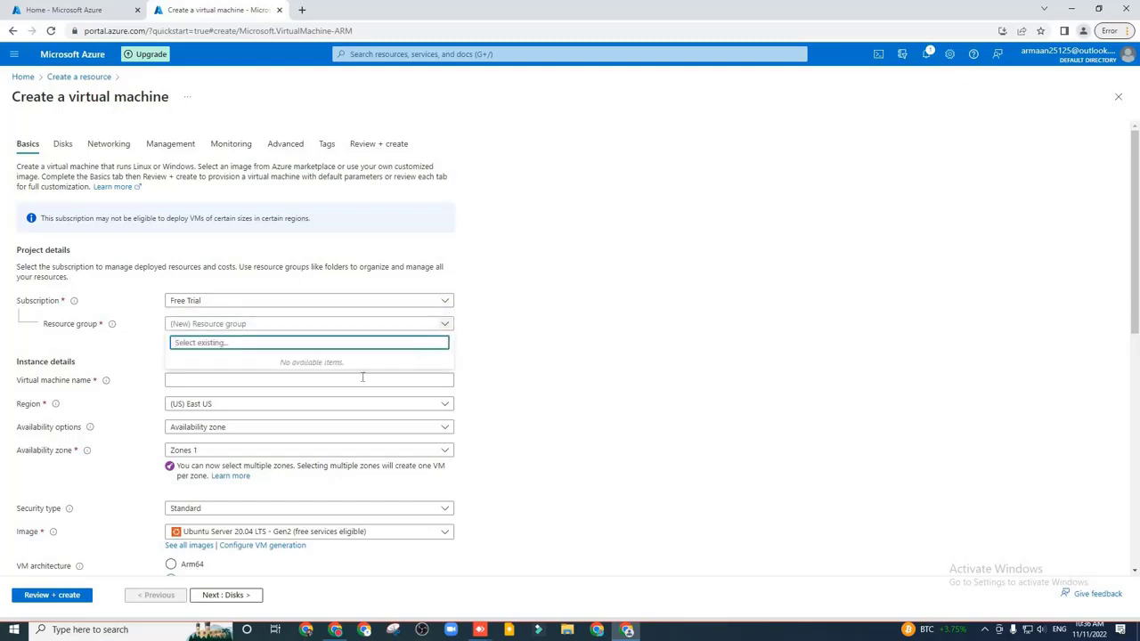
left_click(331, 378)
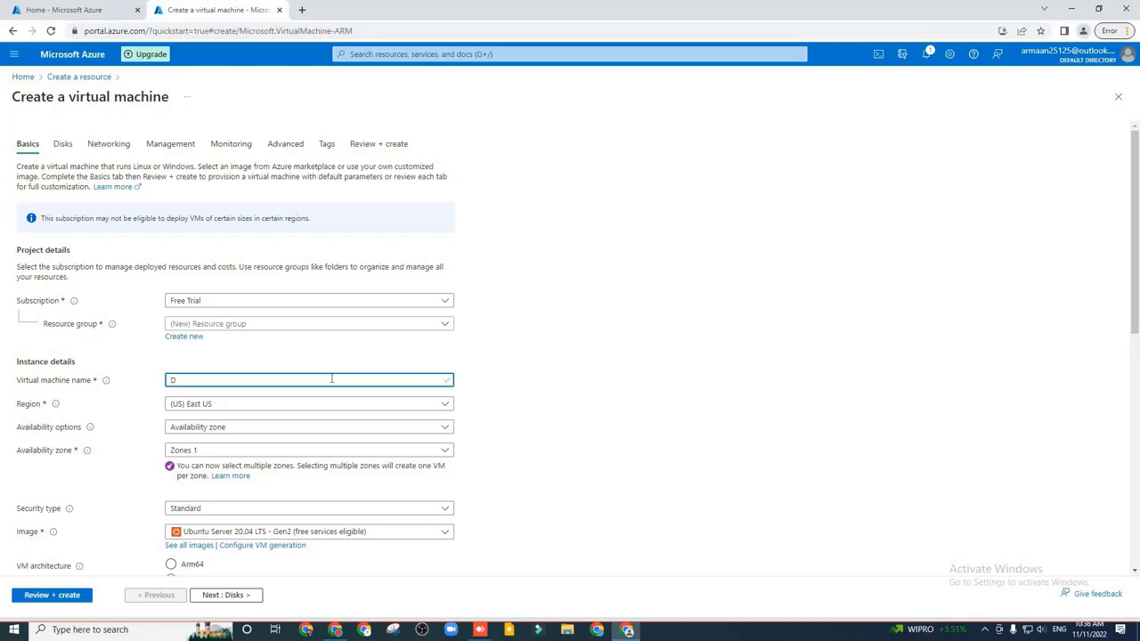
type("D")
key("BackSpace")
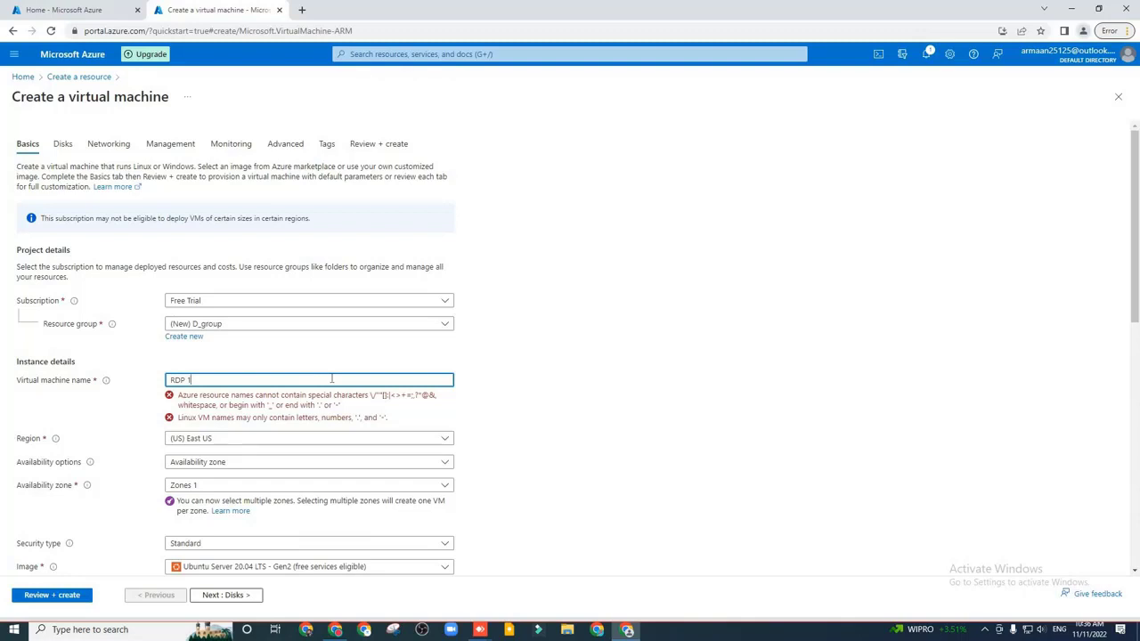
type("1")
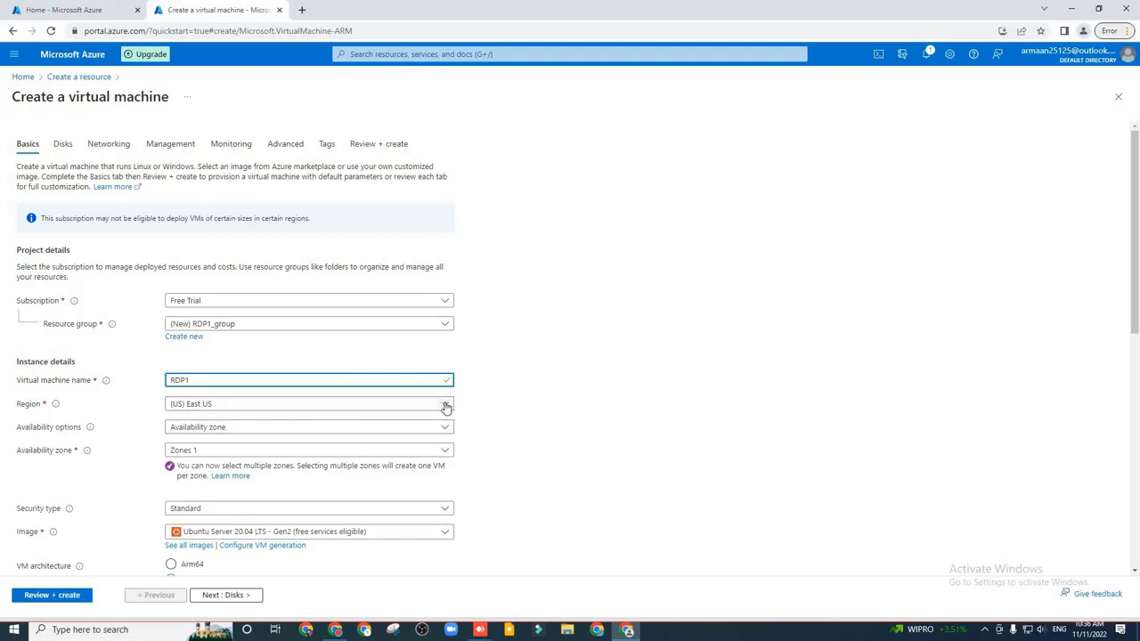
left_click(446, 407)
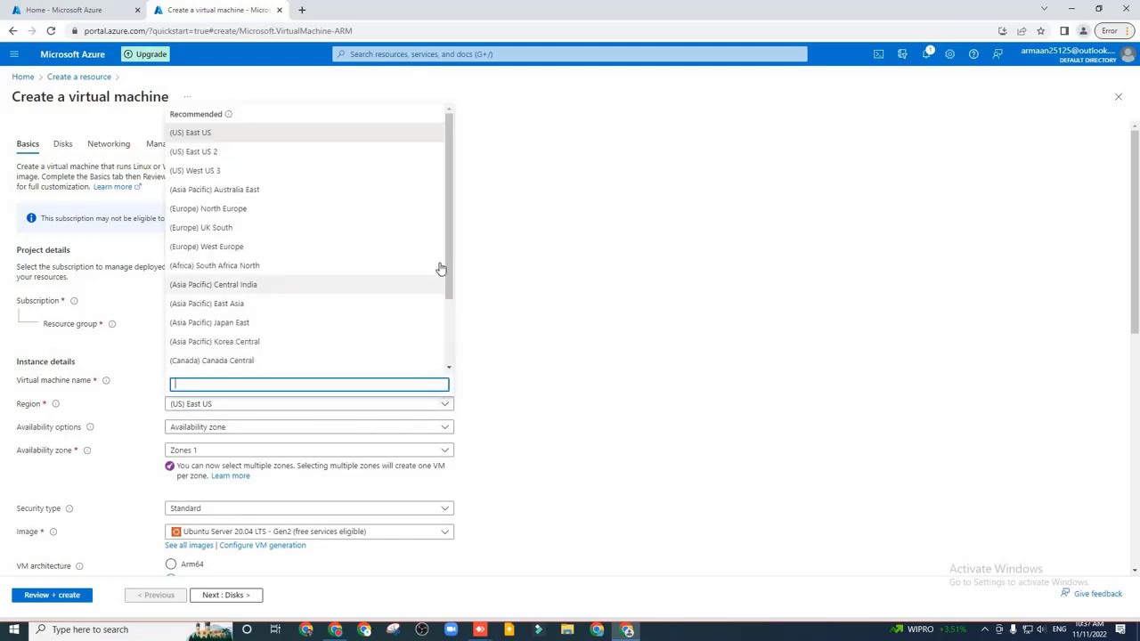
left_click(303, 170)
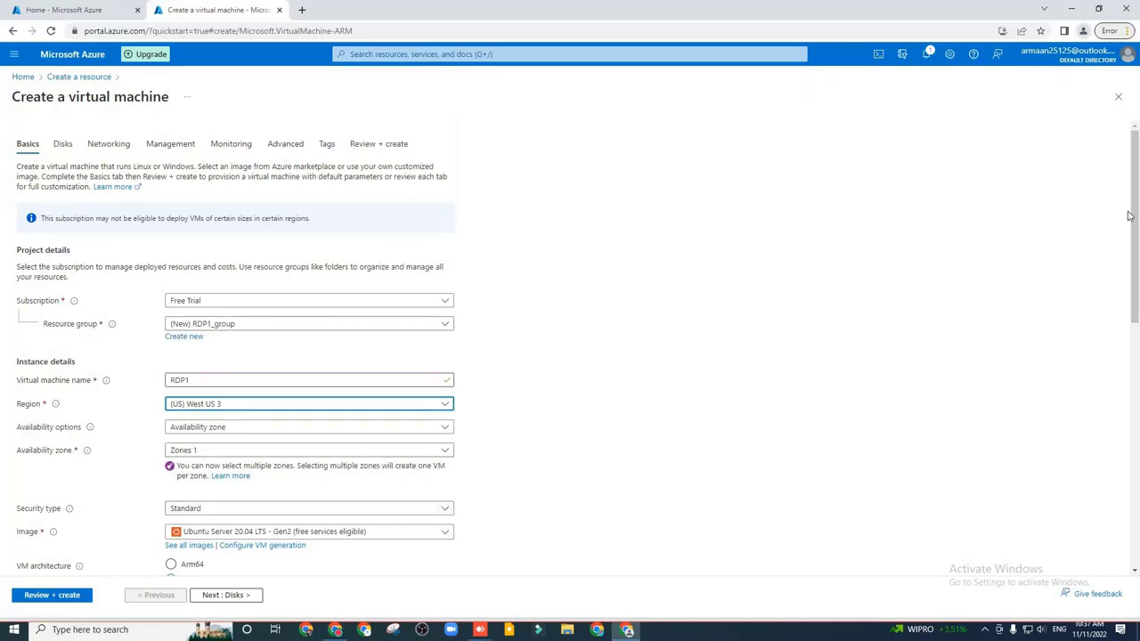
- Select the Windows 10 Pro, version 21H2 image for the VM
left_click_drag(1135, 220, 1137, 276)
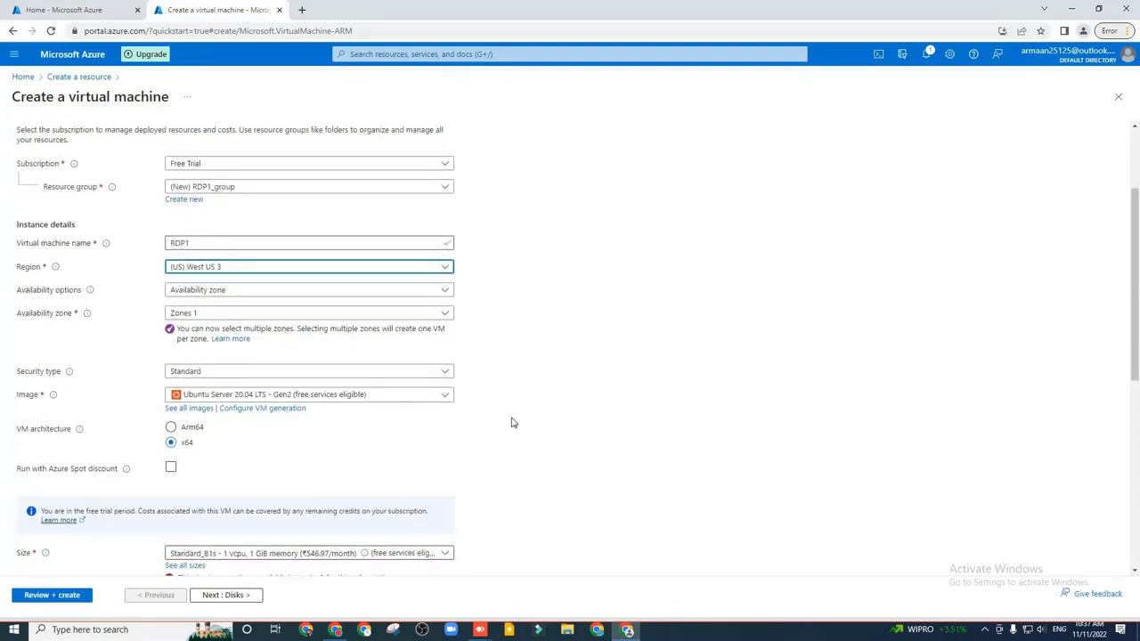
left_click(445, 396)
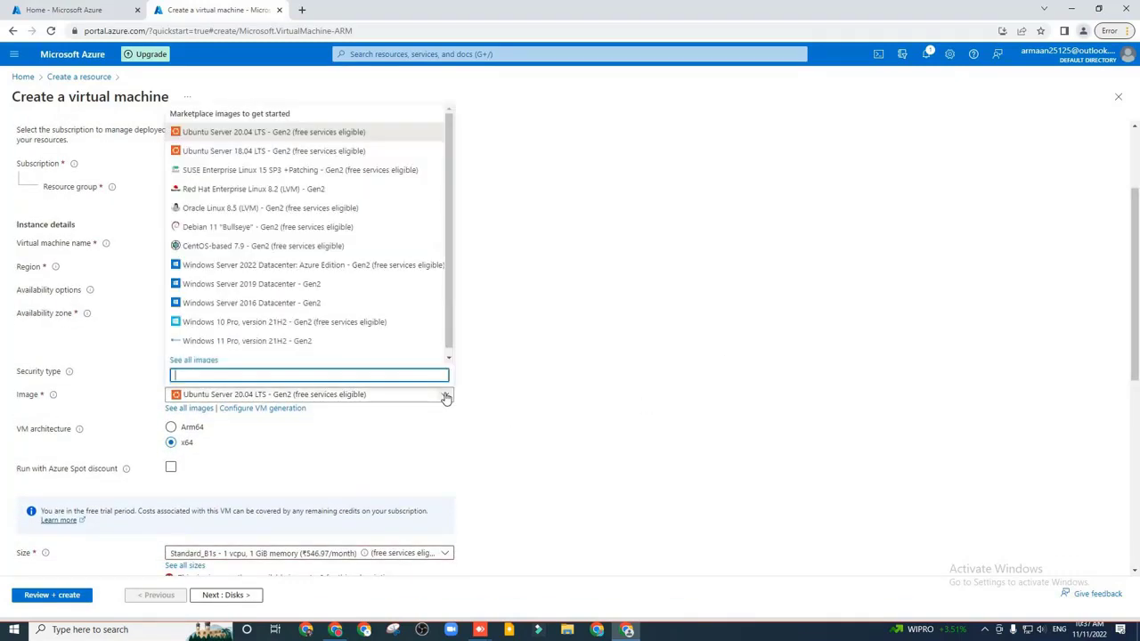
left_click(321, 323)
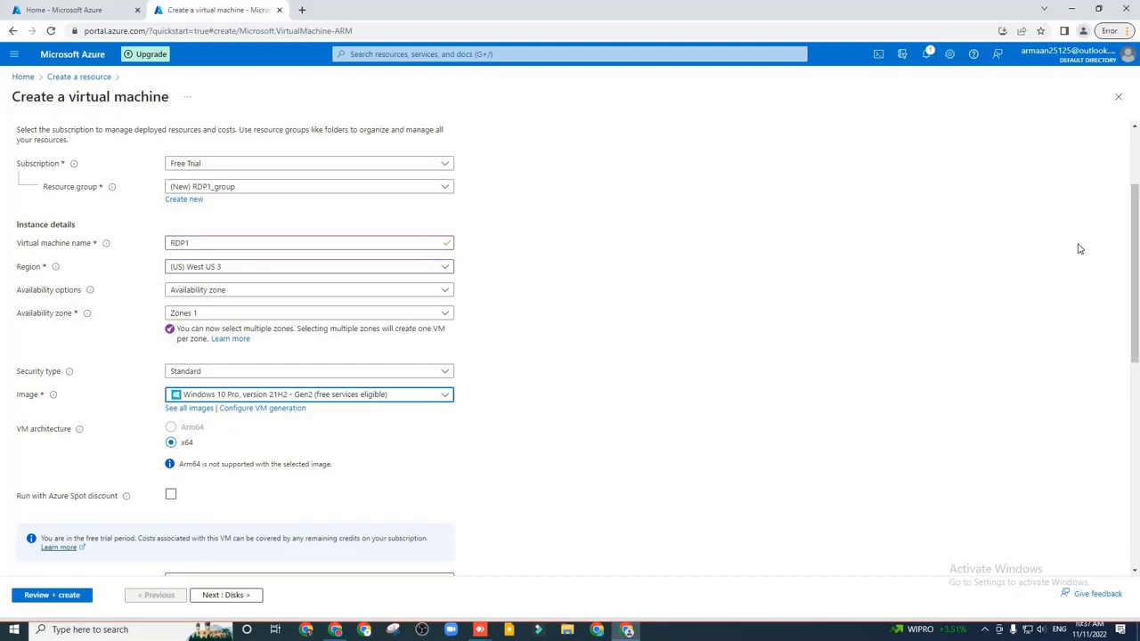
left_click_drag(1136, 244, 1136, 317)
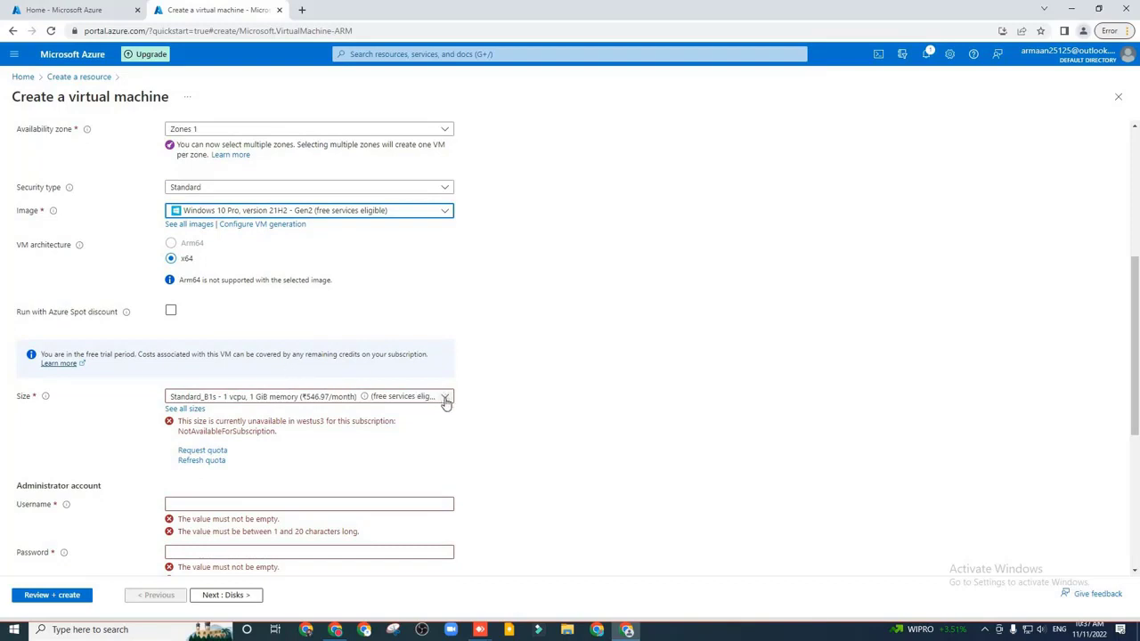
left_click(445, 403)
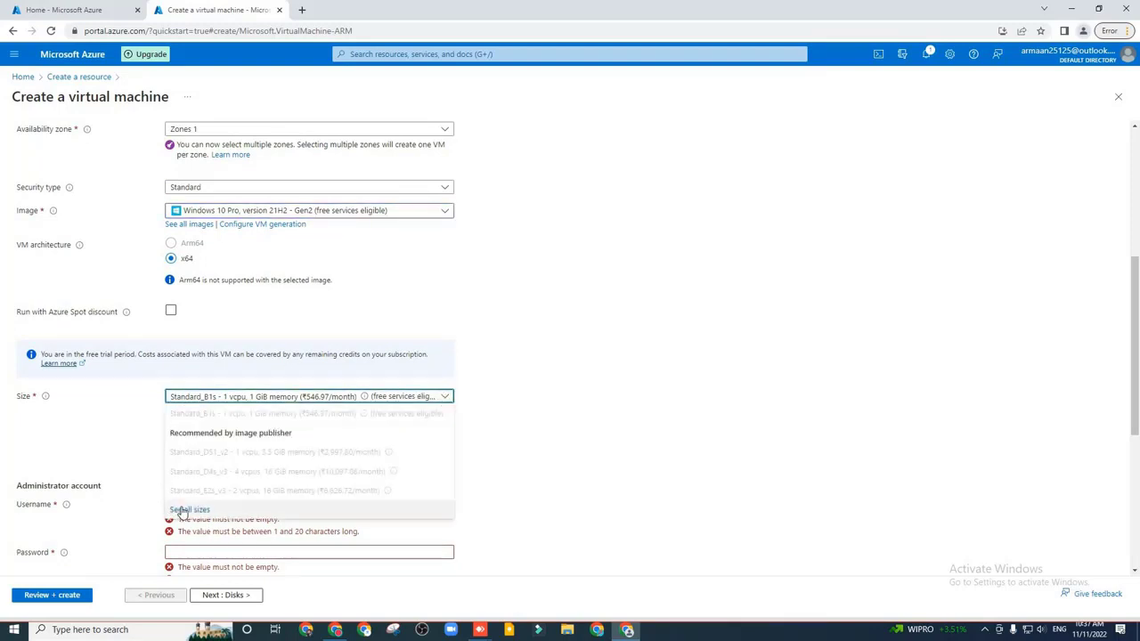
left_click(182, 510)
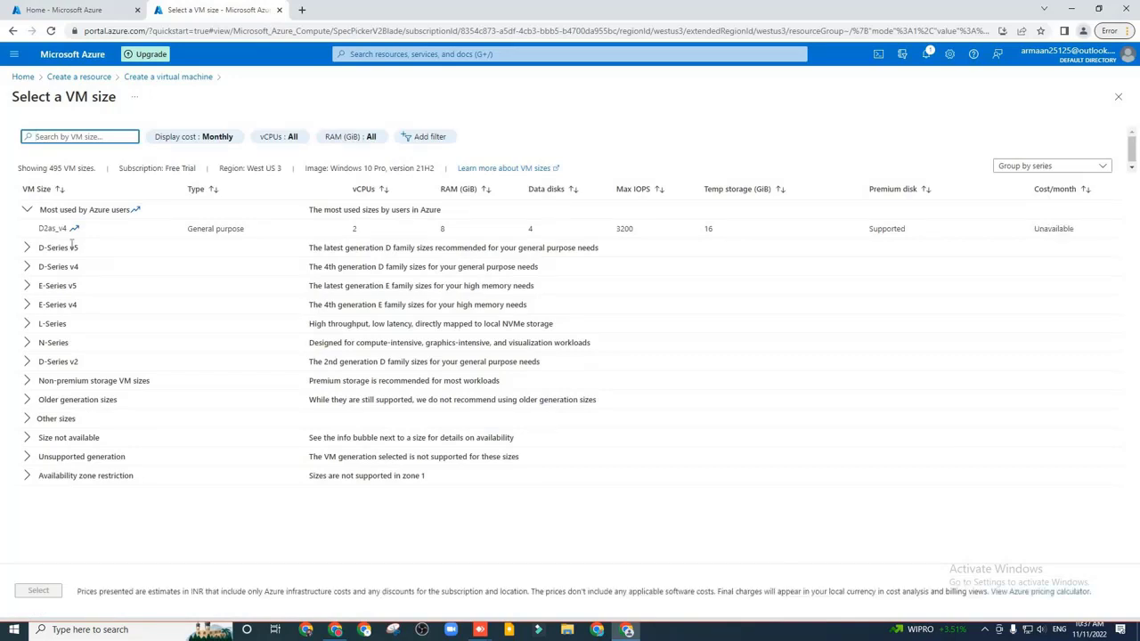
left_click(27, 248)
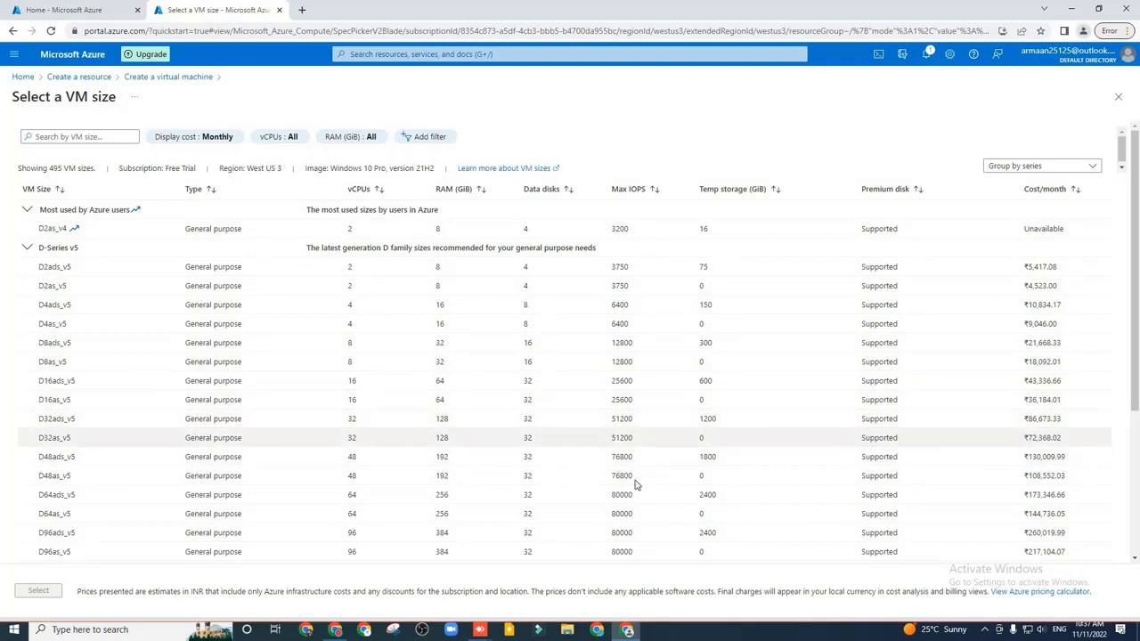
left_click_drag(1134, 332, 1138, 370)
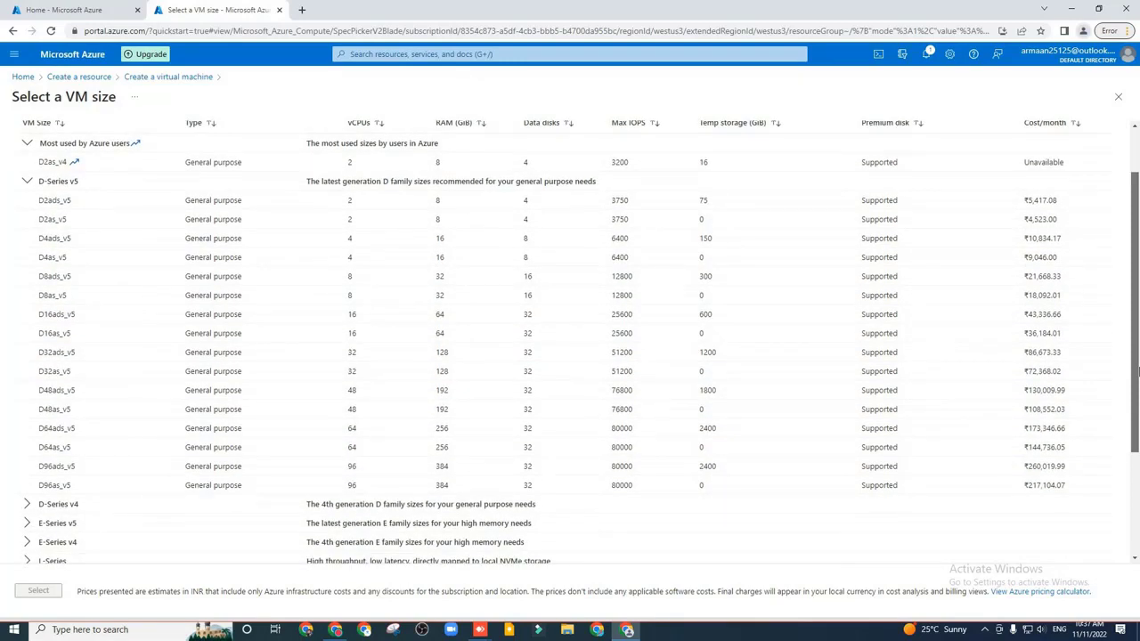
scroll(1137, 389, "down", 3)
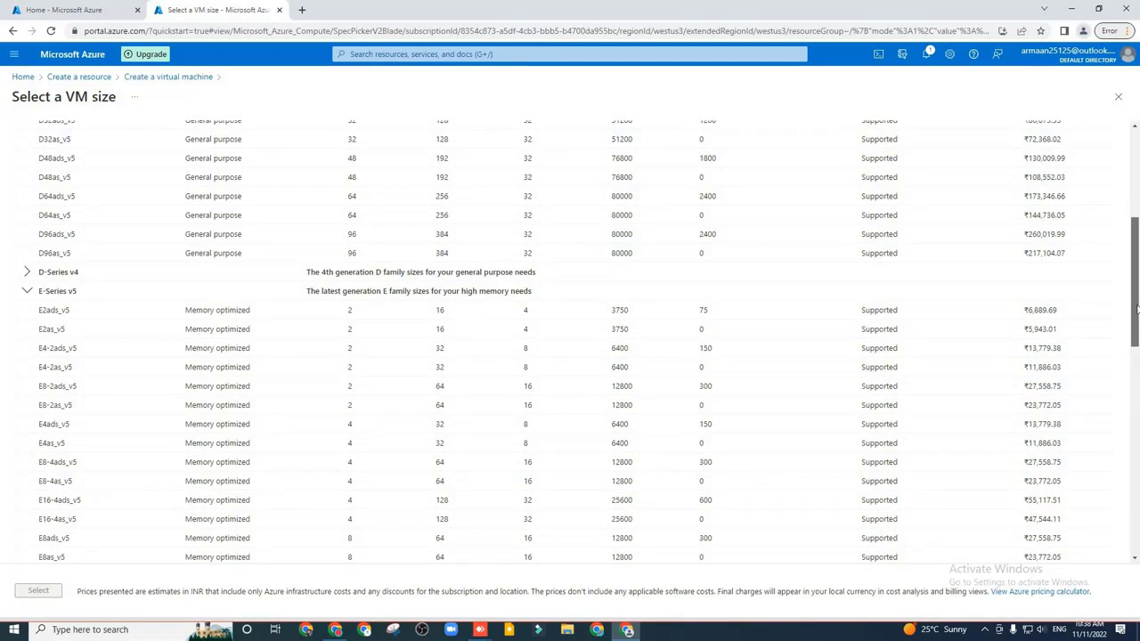
left_click_drag(1137, 308, 1136, 314)
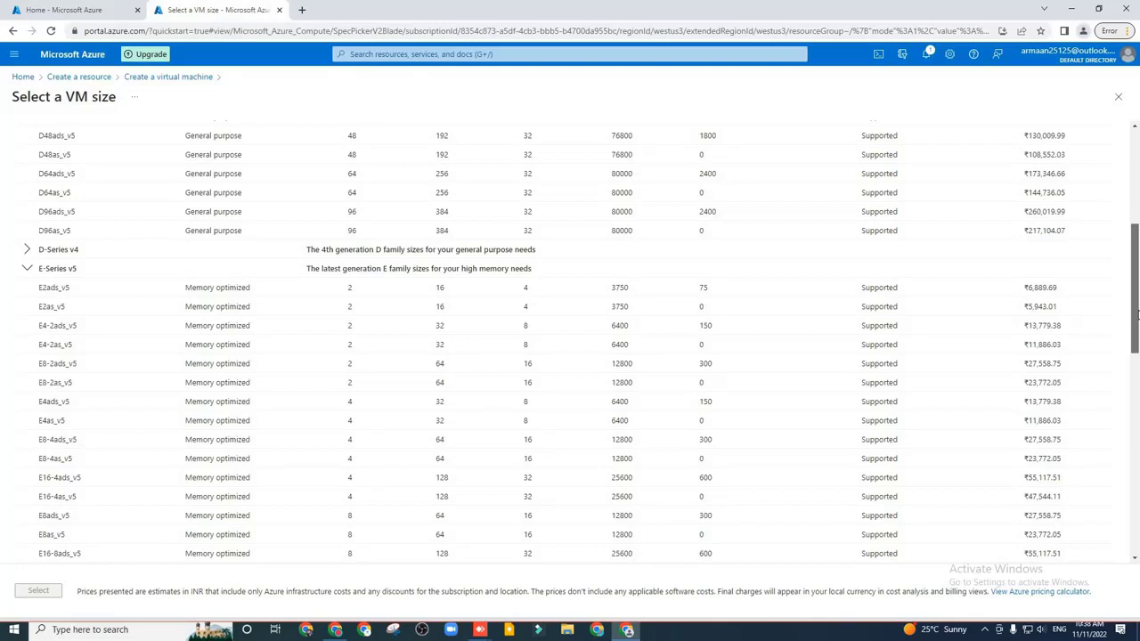
left_click_drag(1136, 313, 1133, 205)
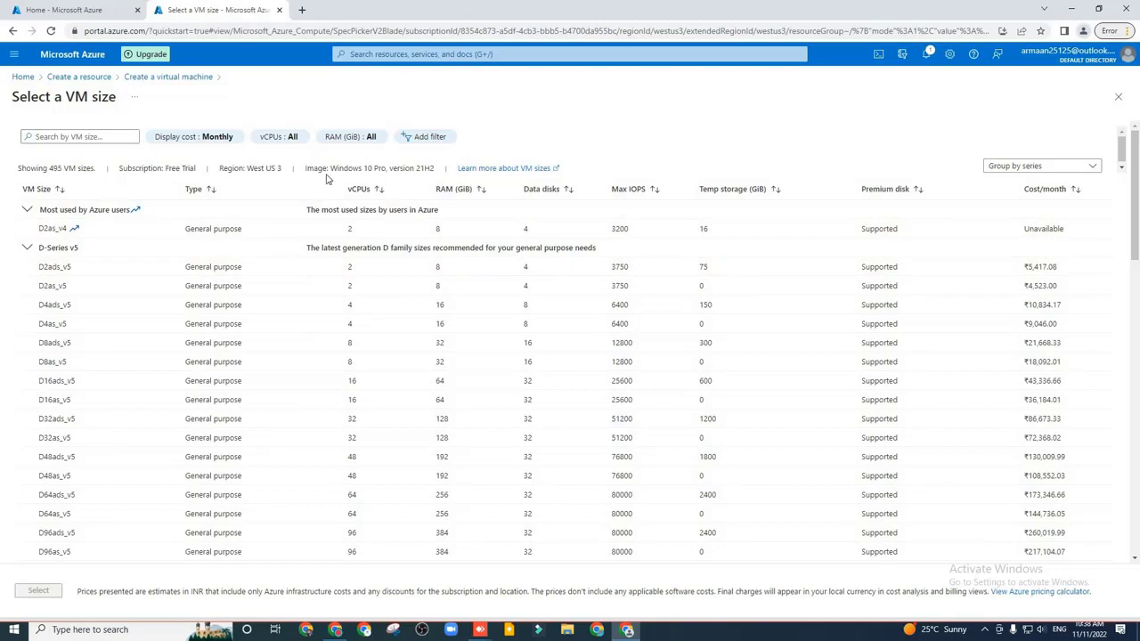
left_click(1118, 97)
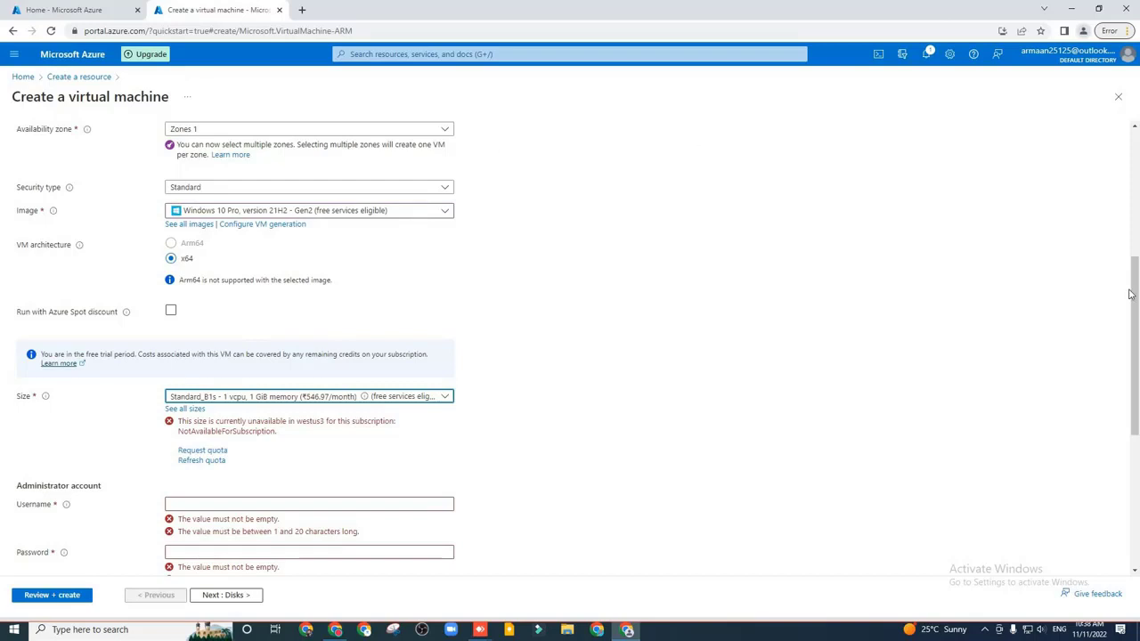
- Change RDP1 to region (US) East US, size Standard_D4s_v3, with Azure Spot discount on
left_click_drag(1135, 334, 1129, 301)
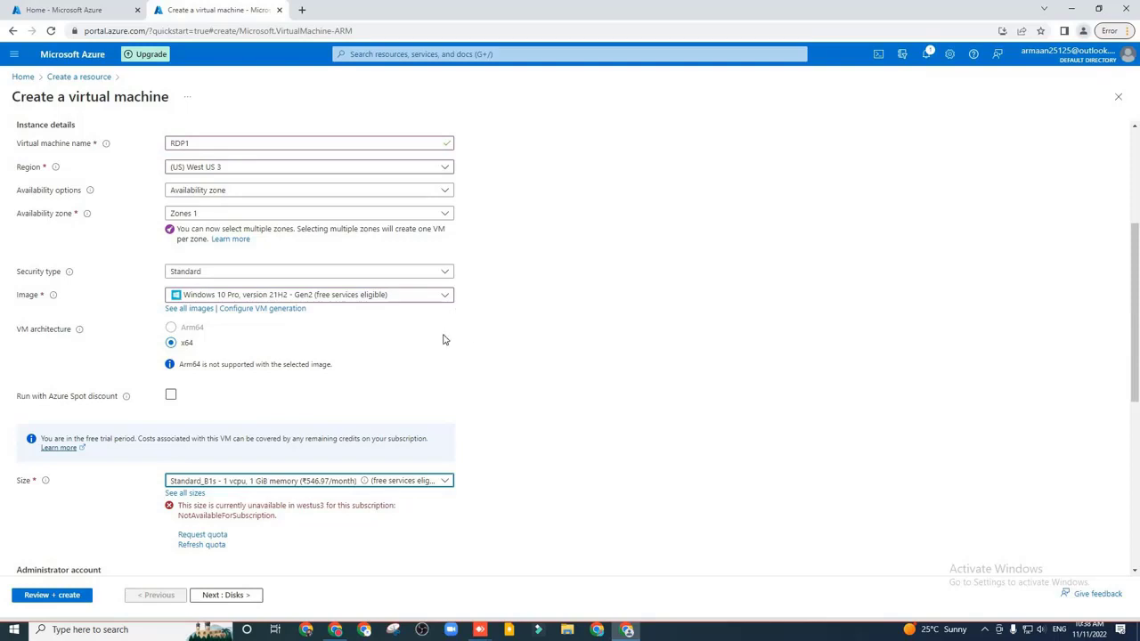
left_click(443, 169)
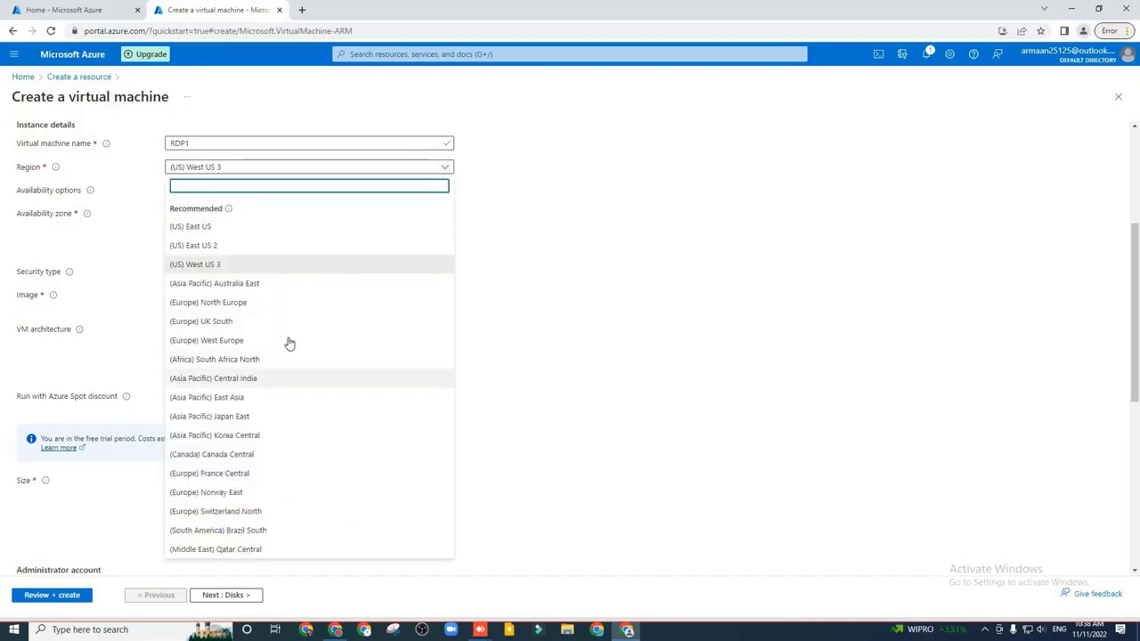
left_click(216, 225)
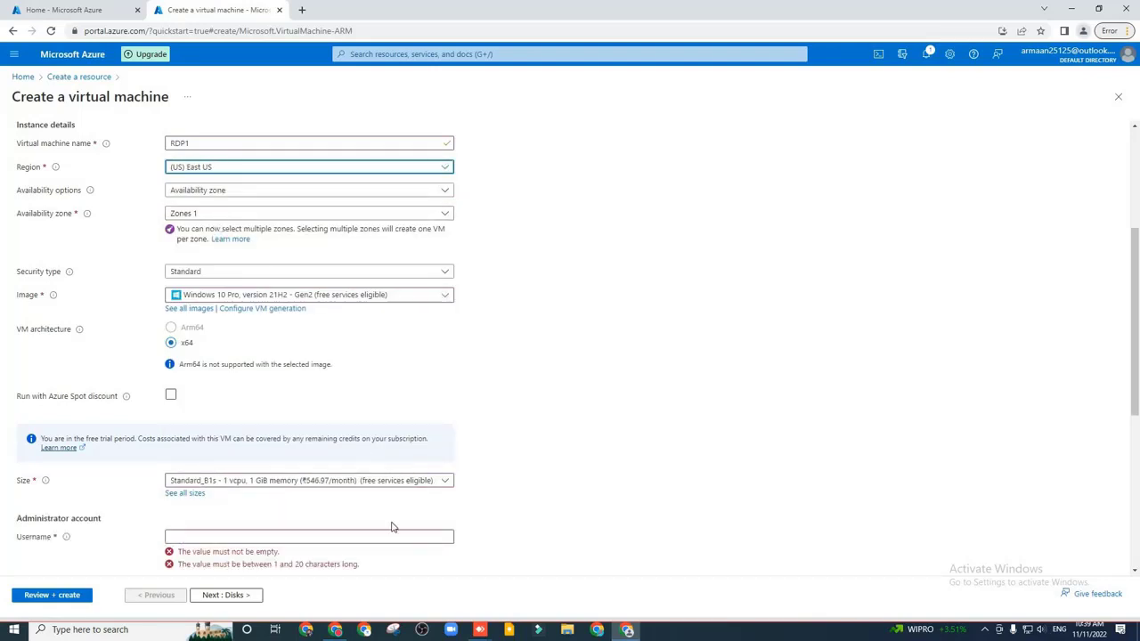
left_click(446, 483)
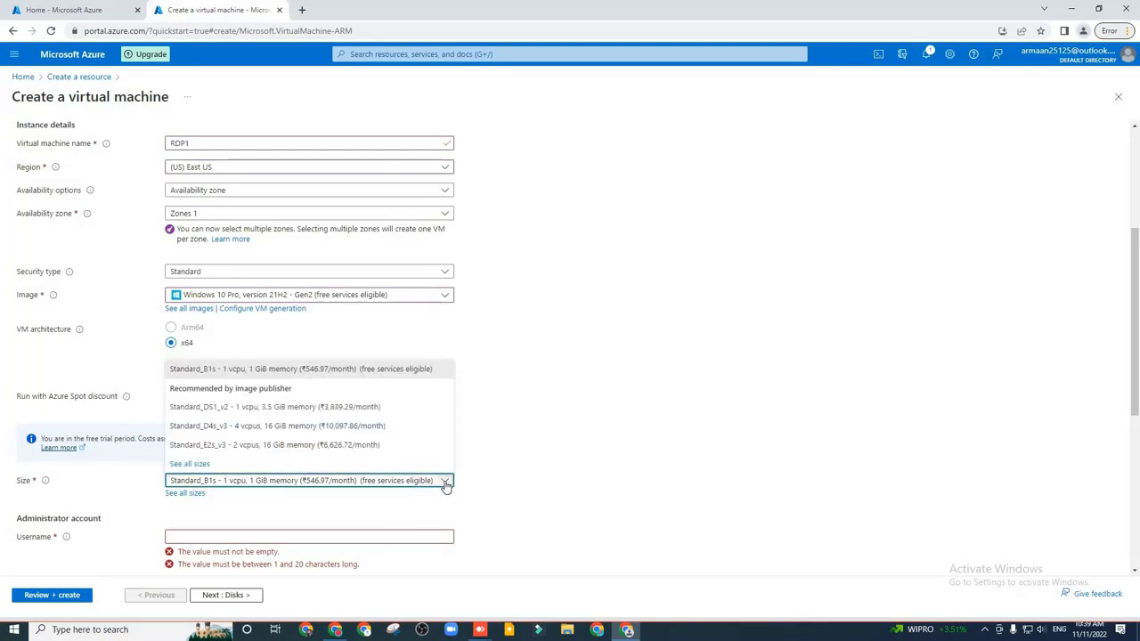
left_click(327, 427)
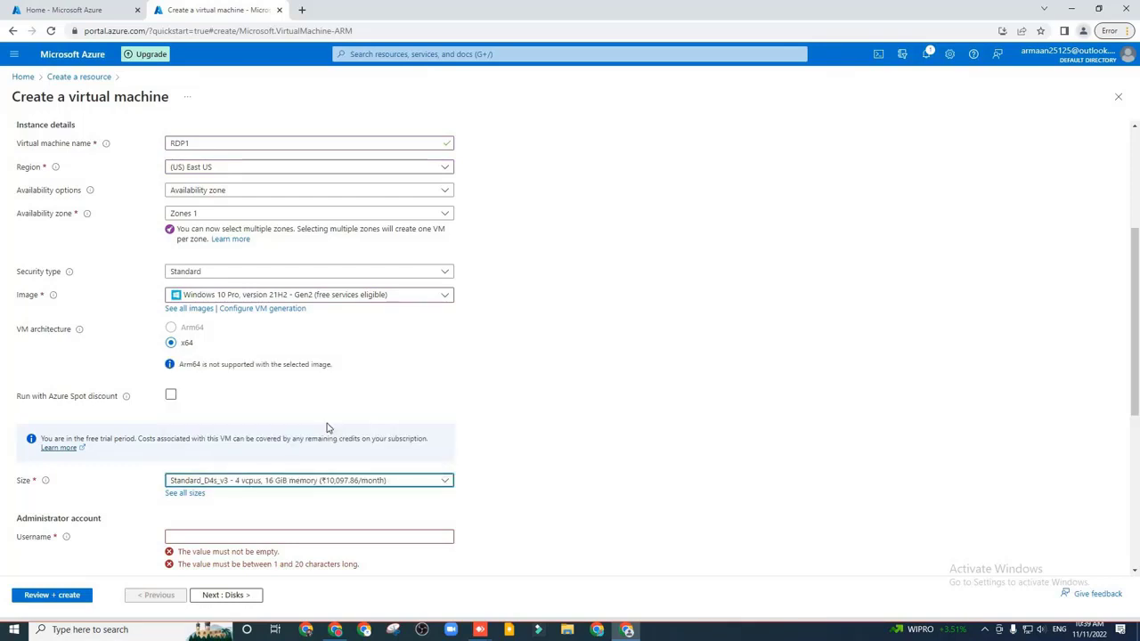
left_click(171, 394)
left_click_drag(1137, 308, 1137, 373)
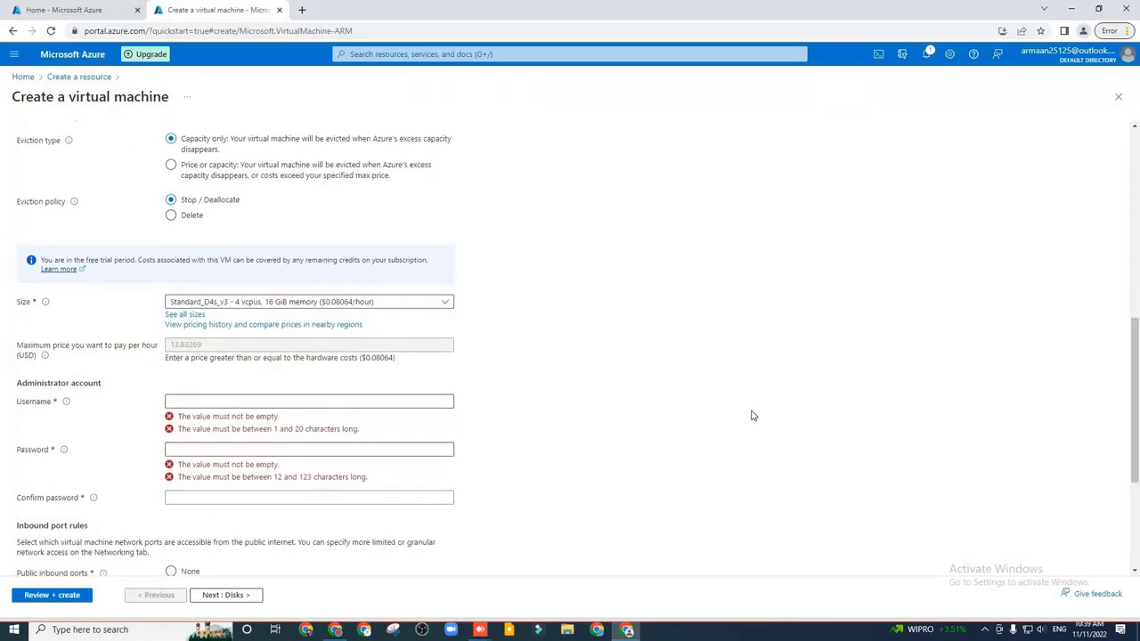
- Correct the administrator username and enter a matching password and confirmation
left_click(285, 400)
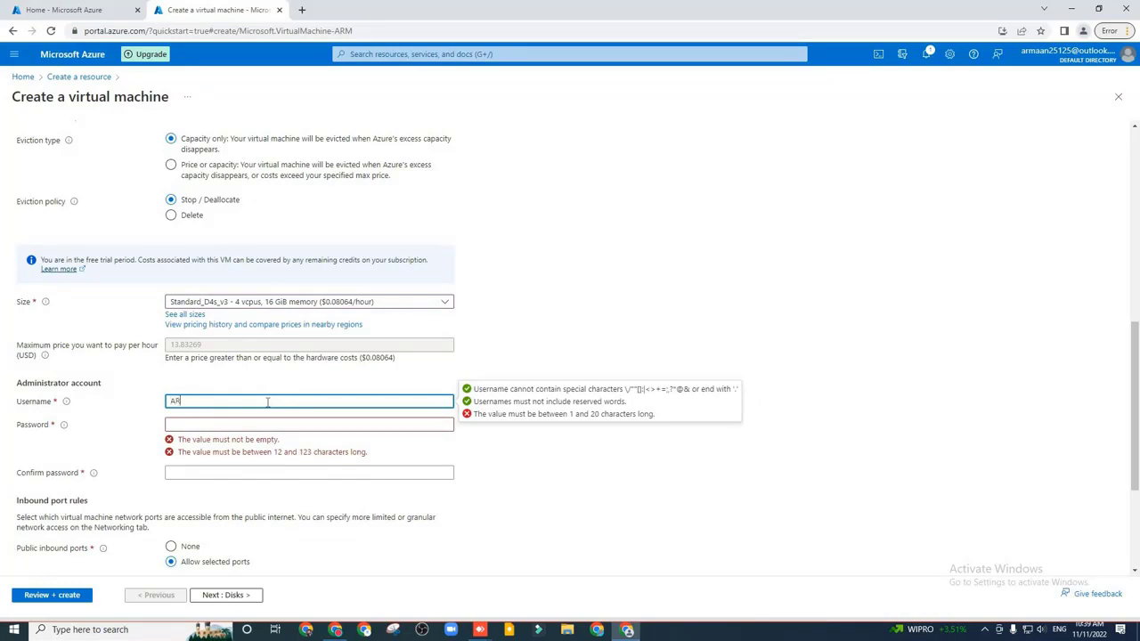
key("BackSpace")
key("BackSpace")
key("BackSpace")
key("BackSpace")
key("BackSpace")
type("armaan")
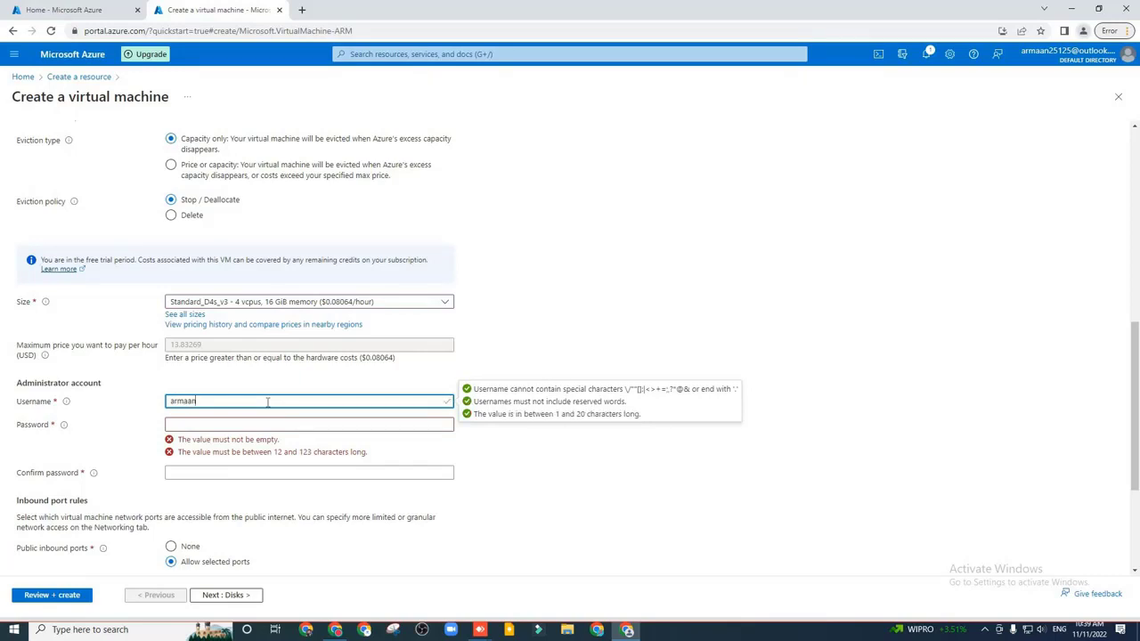
left_click(223, 424)
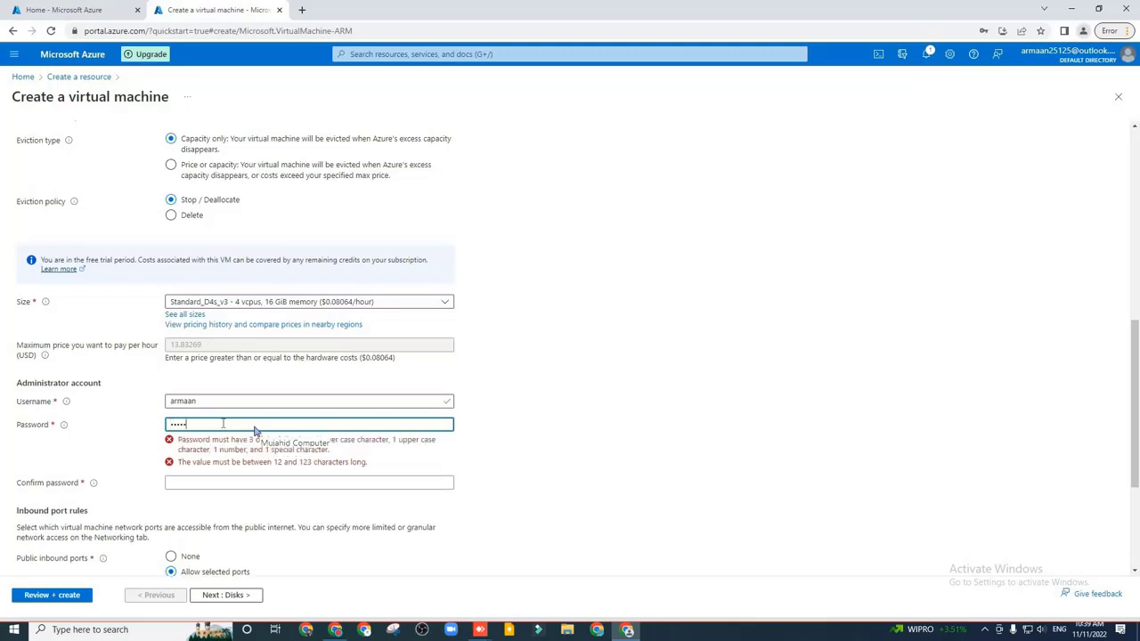
type("@")
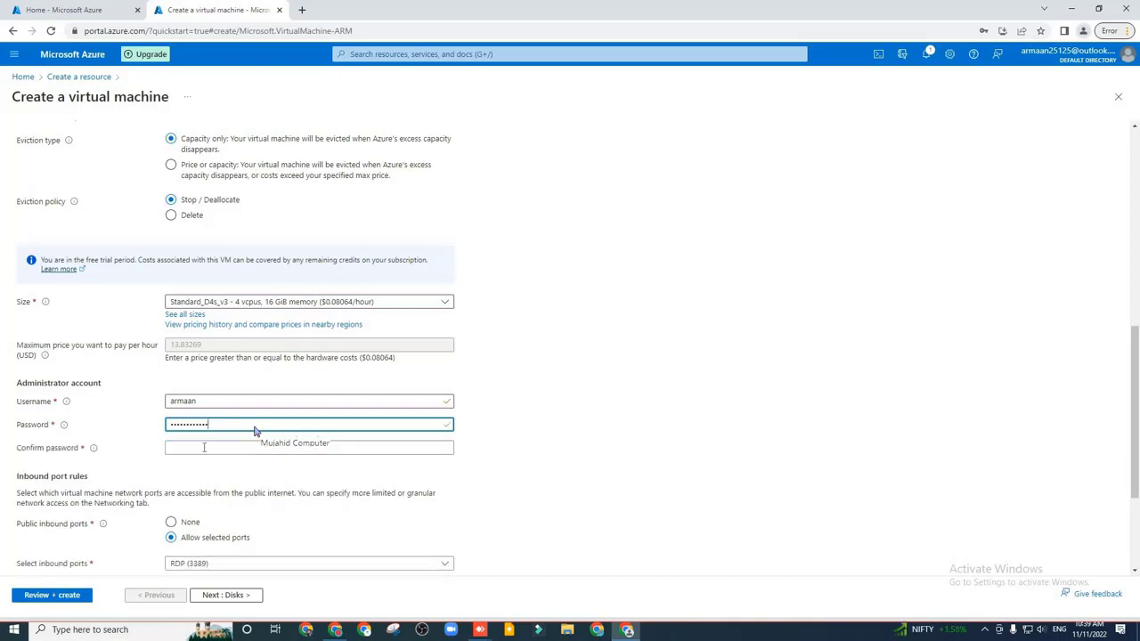
left_click(204, 448)
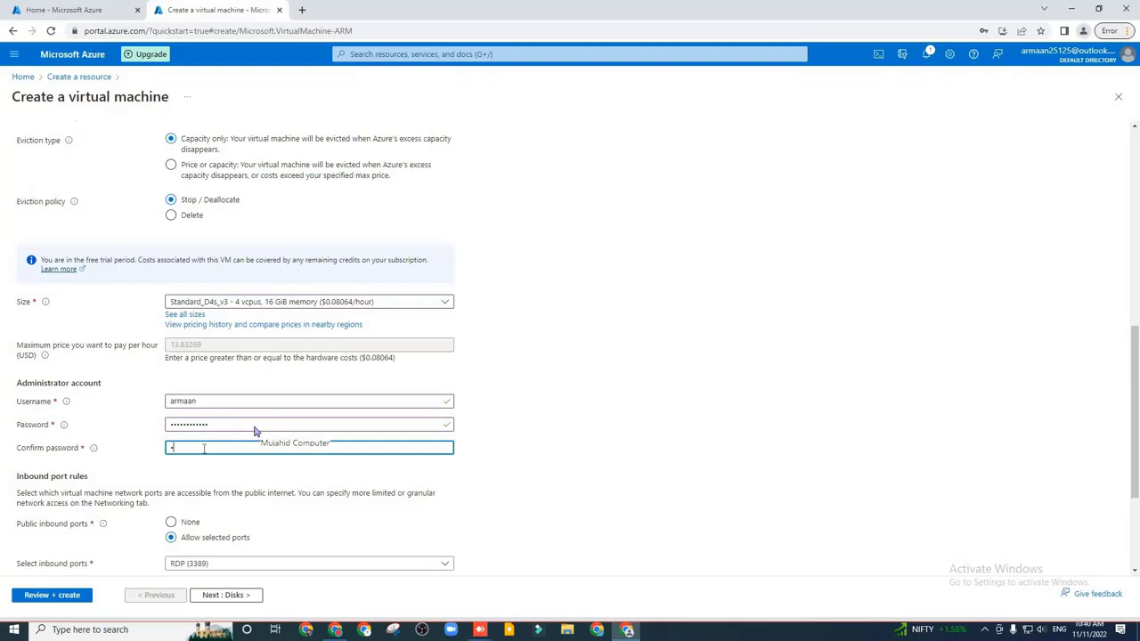
type("••••••")
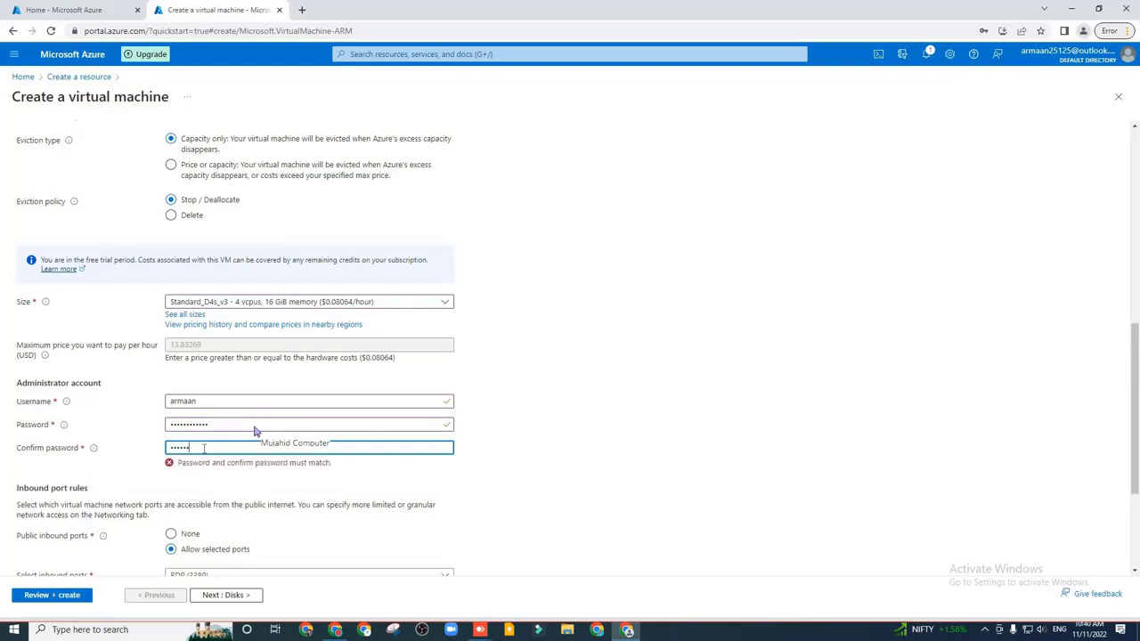
type("••")
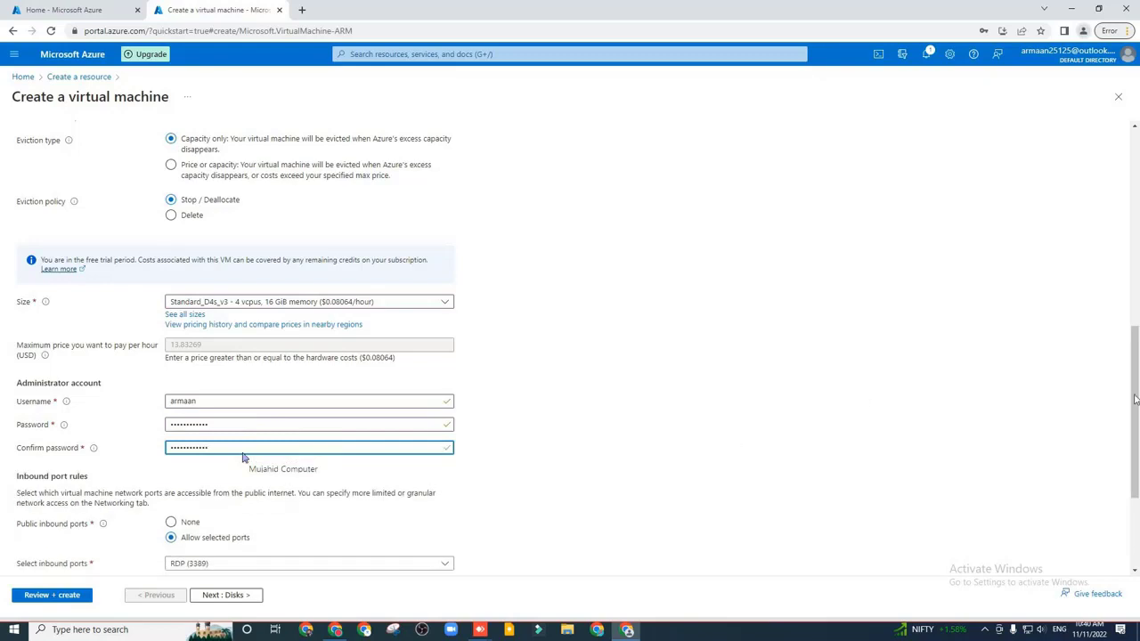
- Confirm Windows 10/11 licence eligibility and run Review + create validation
scroll(244, 456, "down", 2)
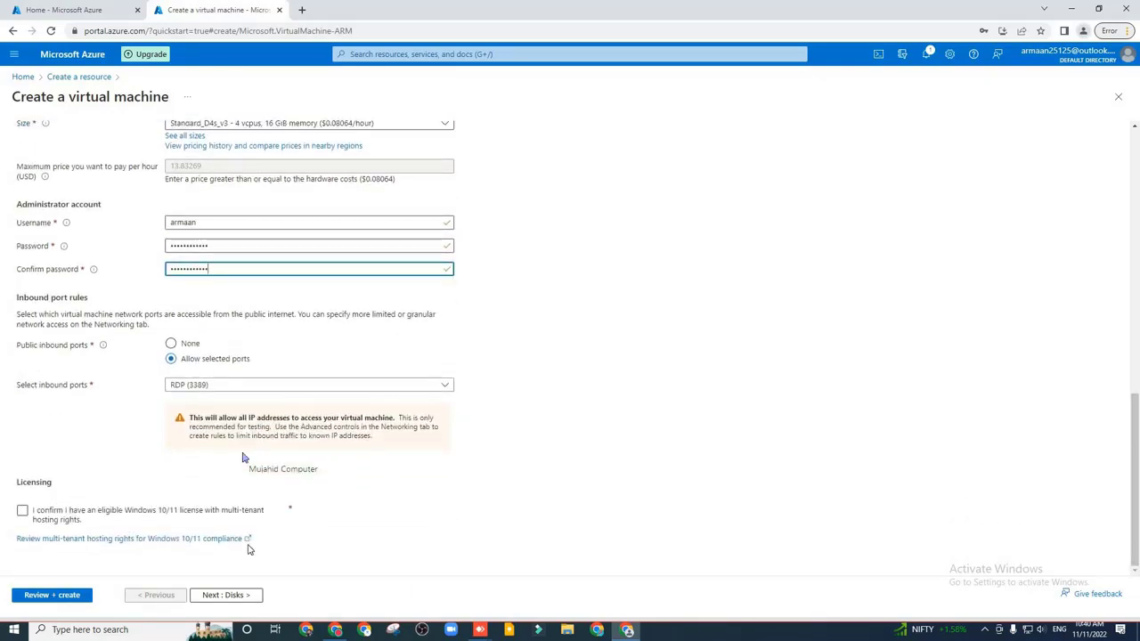
left_click(23, 511)
left_click(22, 512)
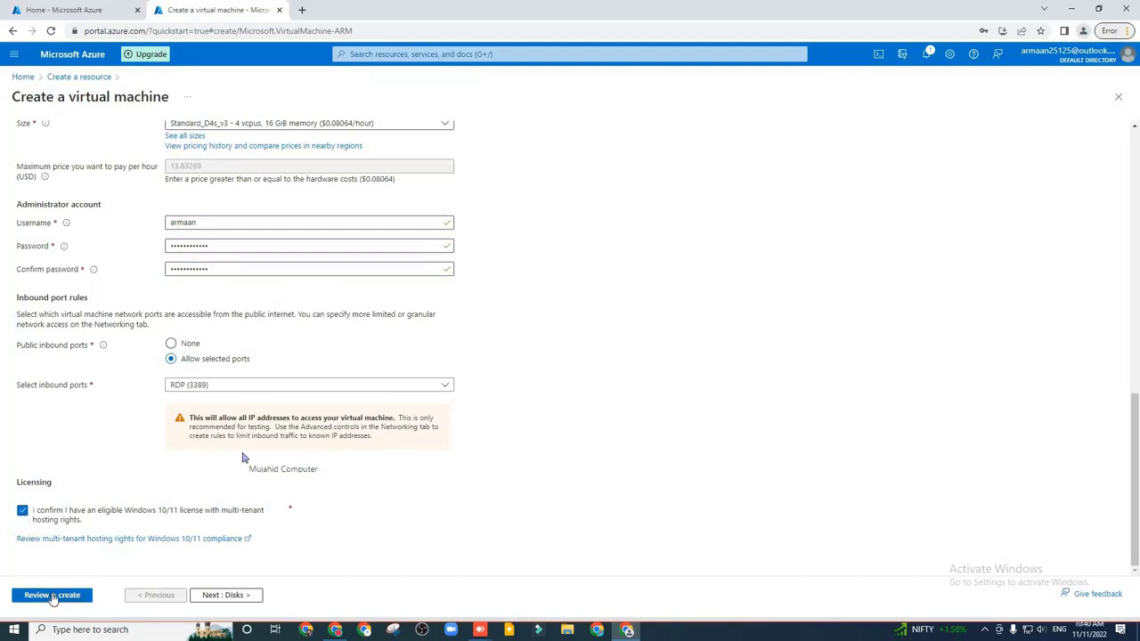
left_click(53, 596)
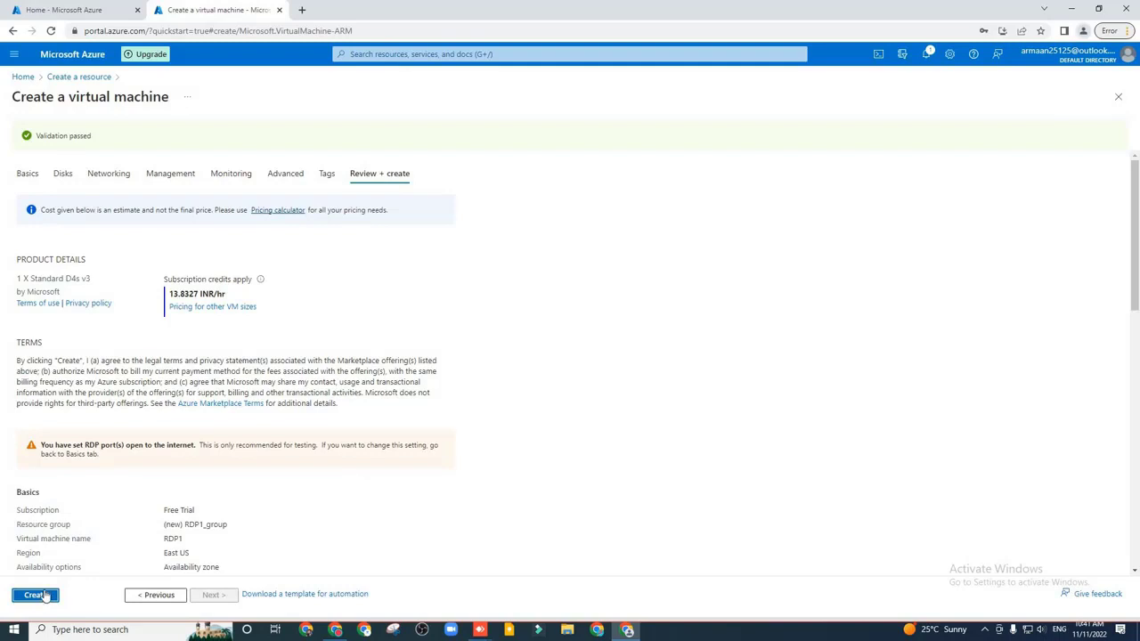
- Create the RDP1 VM and wait until its deployment in RDP1_group completes
left_click(45, 596)
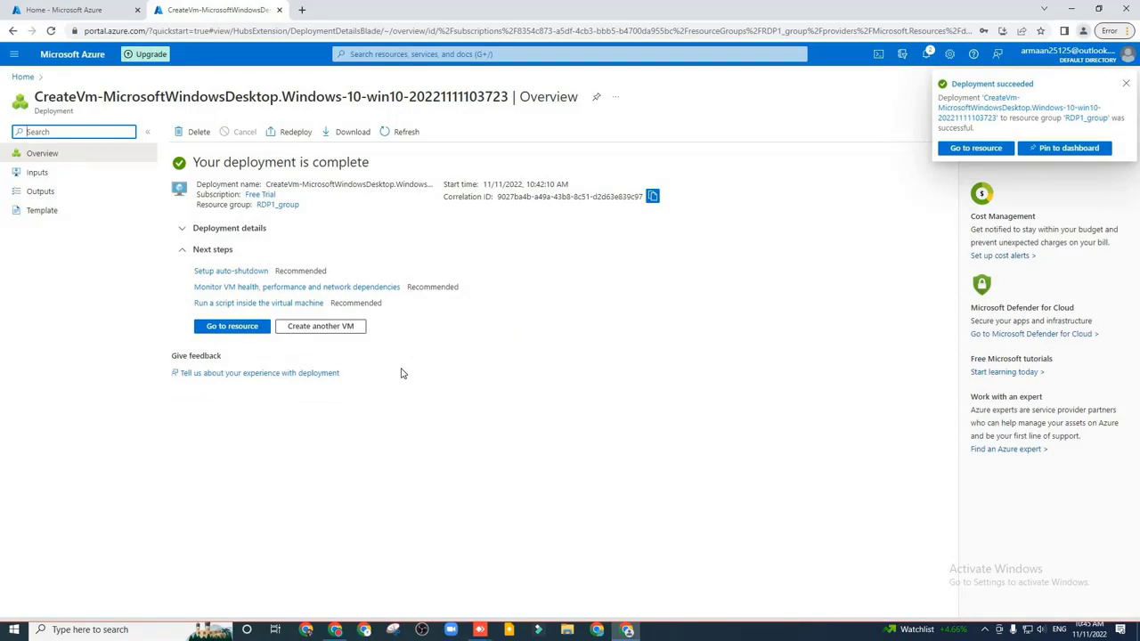
- From the RDP1 resource's Connect > RDP page, download the RDP1.rdp file
left_click(232, 326)
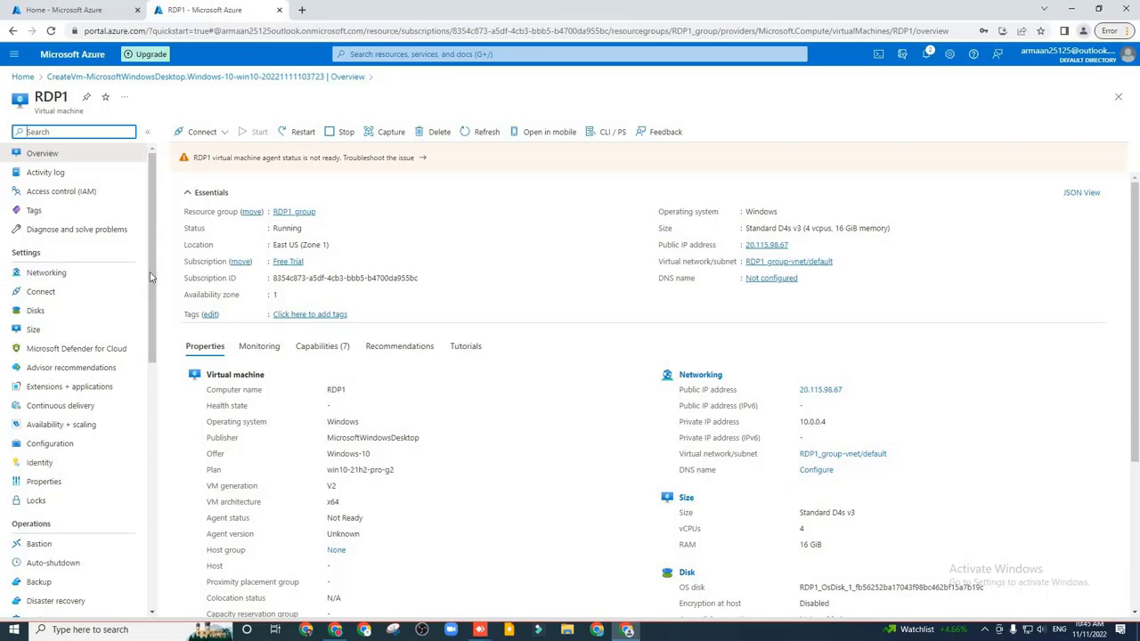
left_click(225, 135)
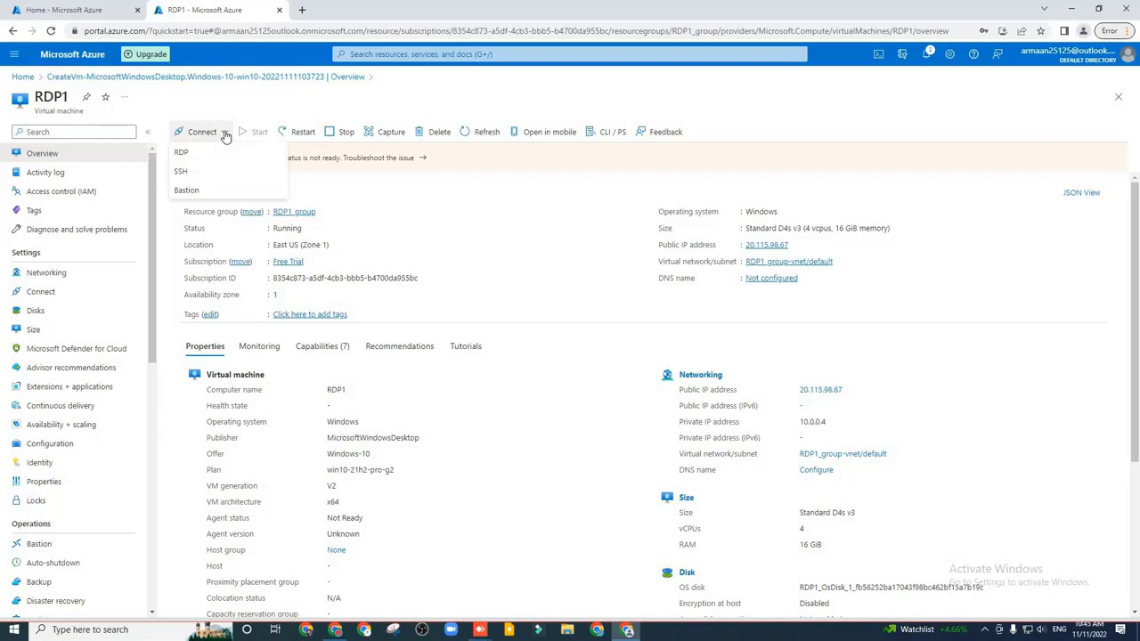
left_click(189, 154)
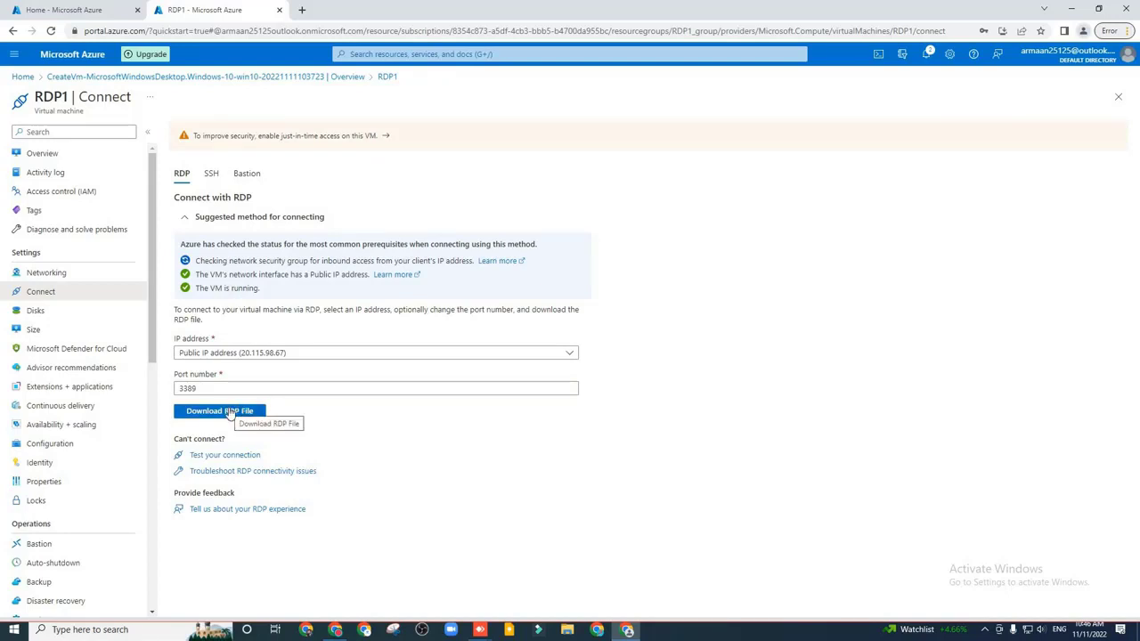
left_click(234, 337)
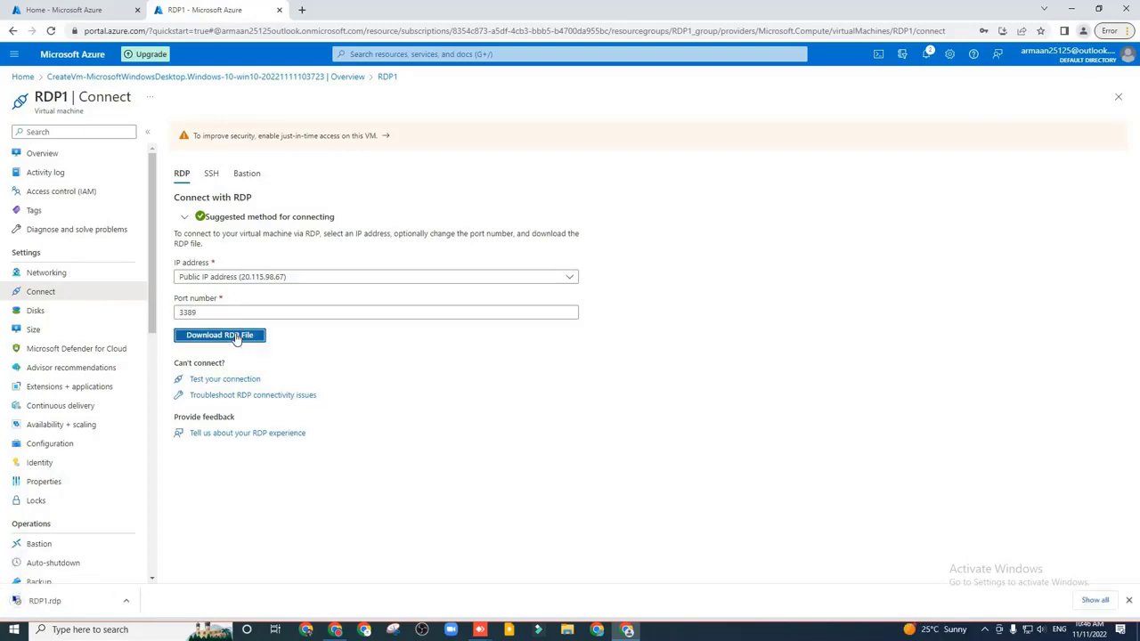
- Launch RDP1.rdp and connect, suppressing future publisher warnings for this computer
left_click(17, 607)
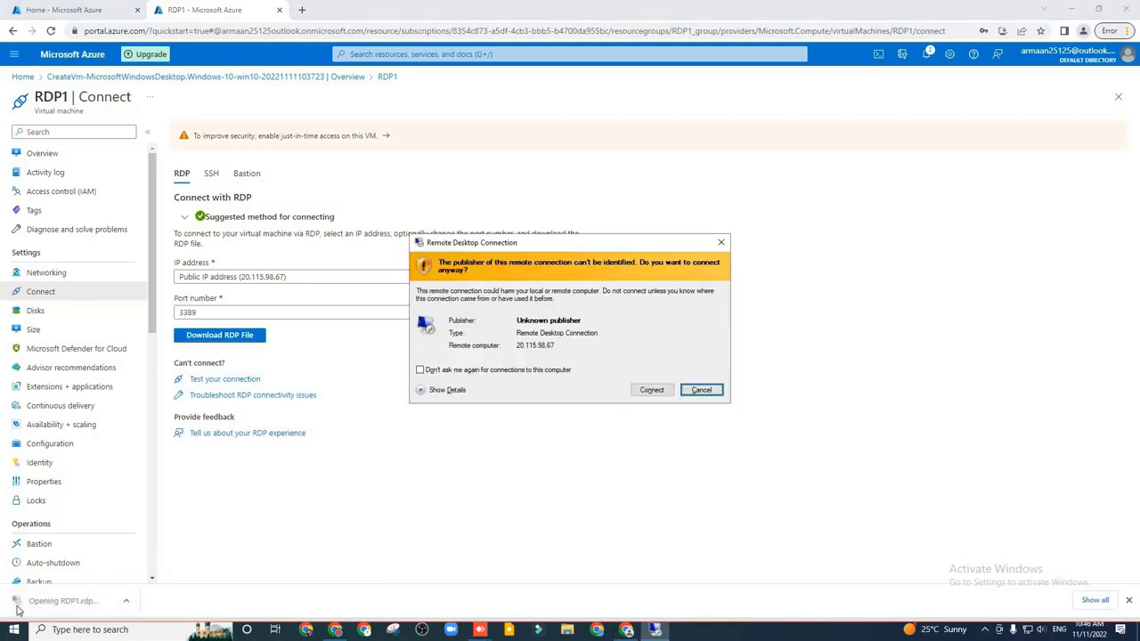
left_click(420, 370)
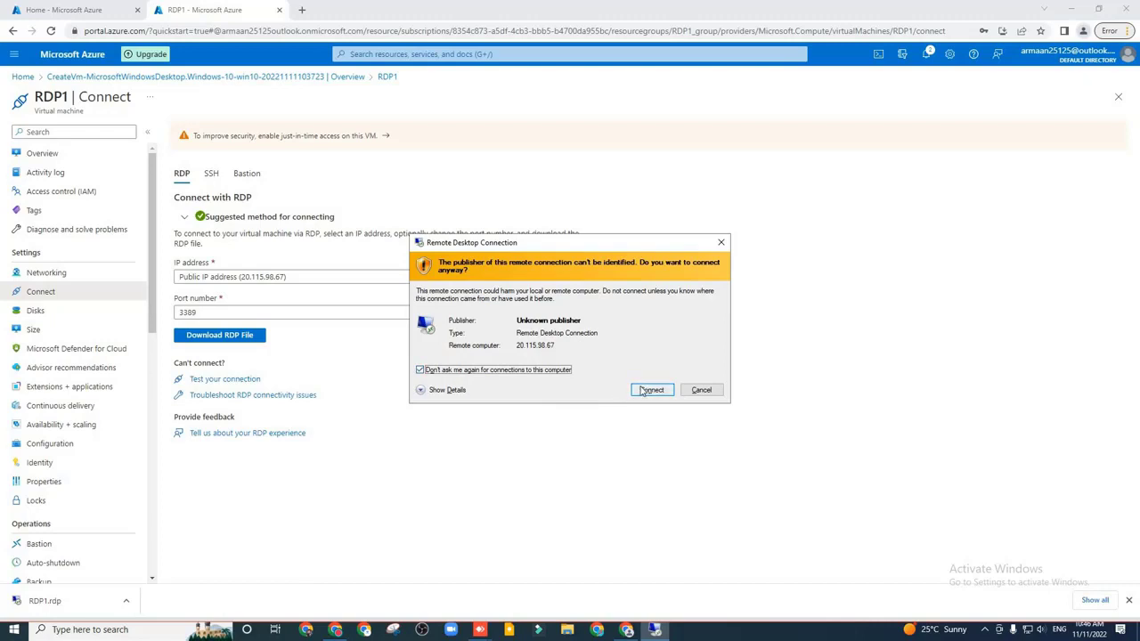
left_click(645, 390)
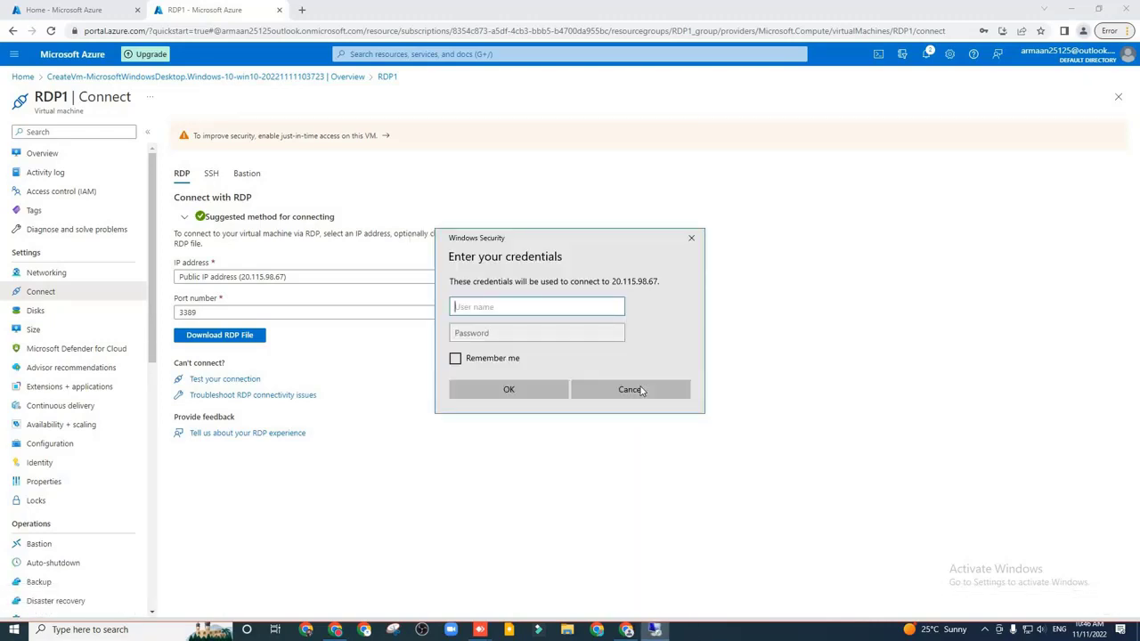
- Sign in with the remembered administrator credentials and permanently accept the VM's certificate
type("armaan")
left_click(493, 333)
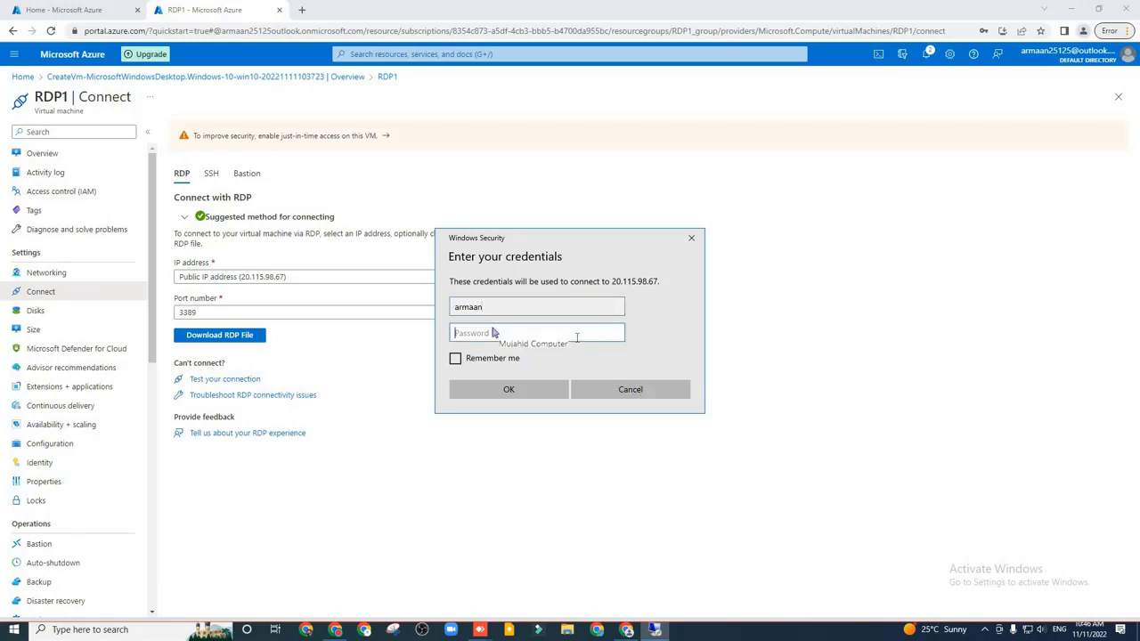
type("***")
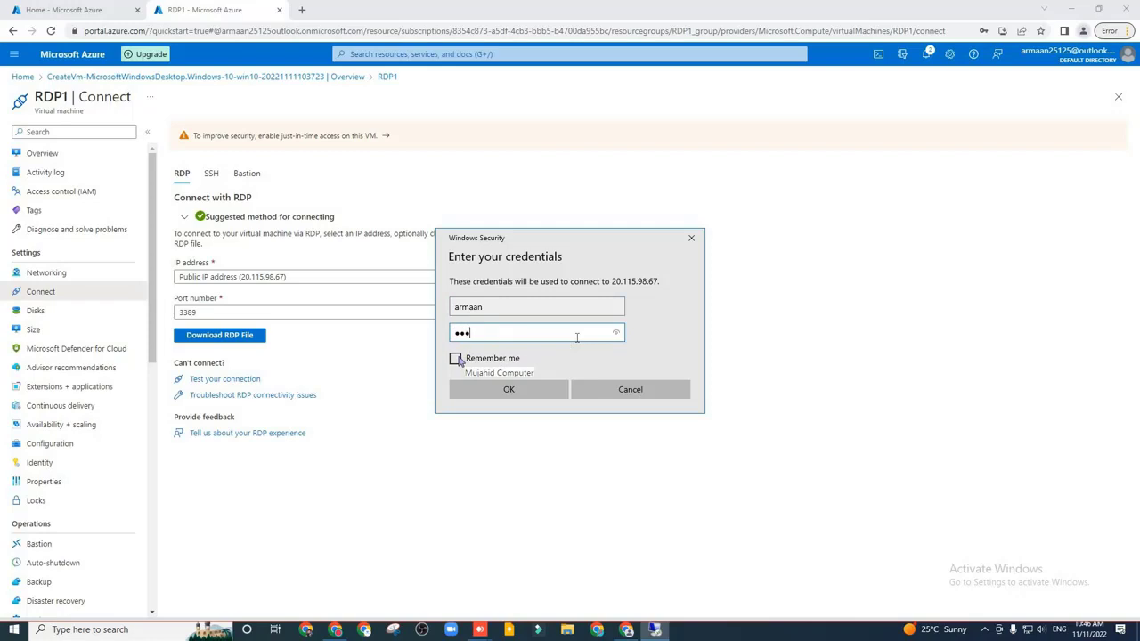
type("*********")
left_click(455, 360)
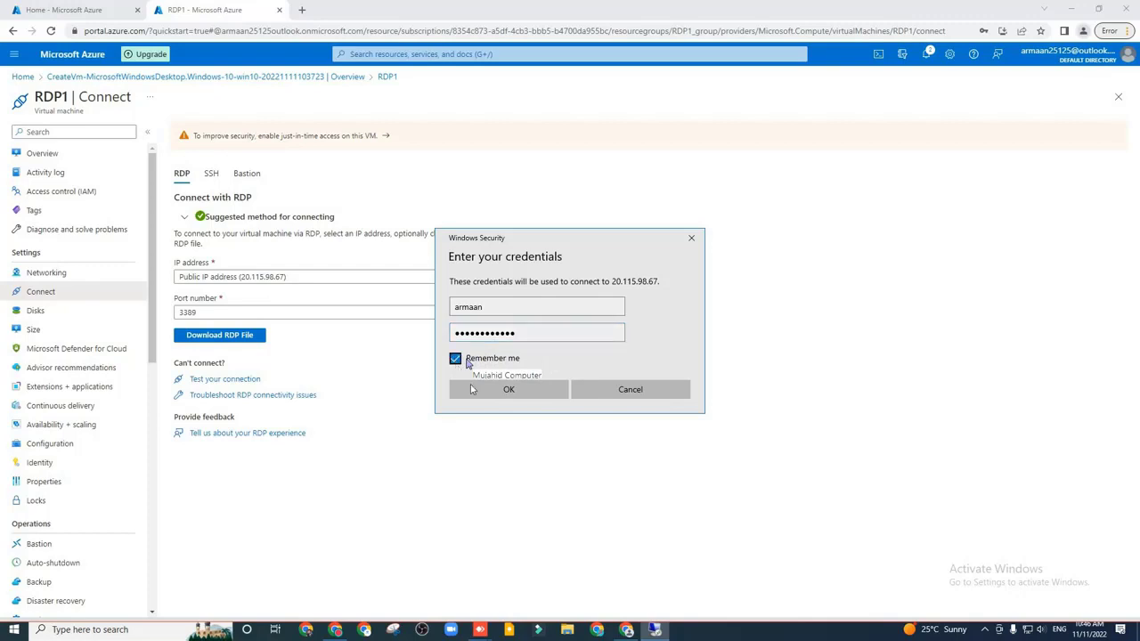
left_click(475, 392)
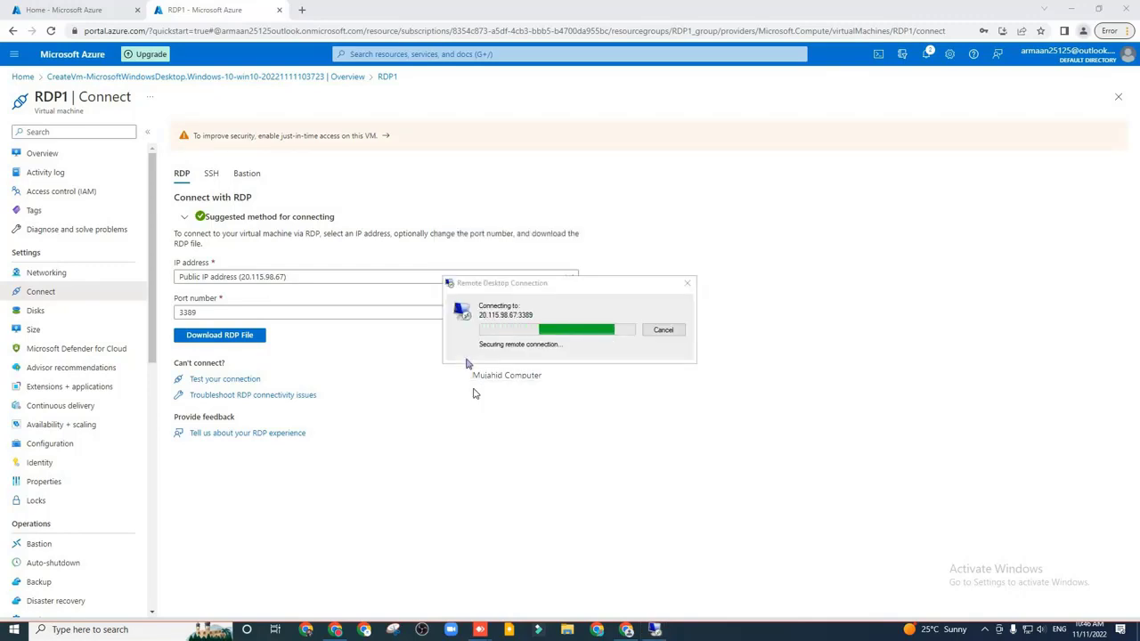
left_click(470, 402)
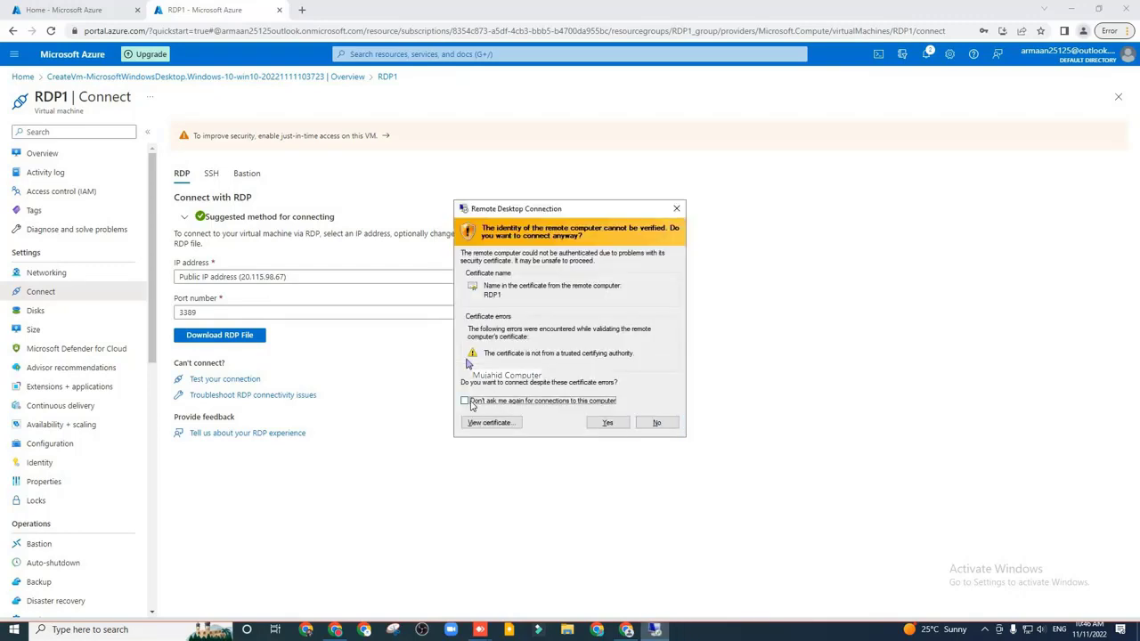
left_click(607, 423)
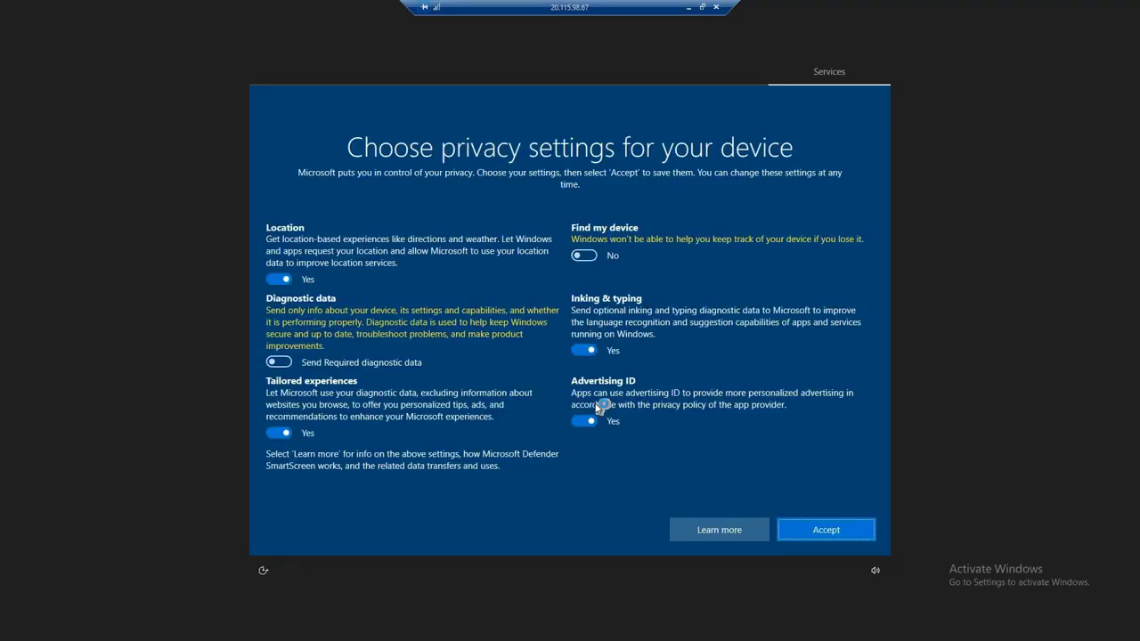
- Accept the default privacy settings and allow the VM to be discoverable on the network
left_click(804, 533)
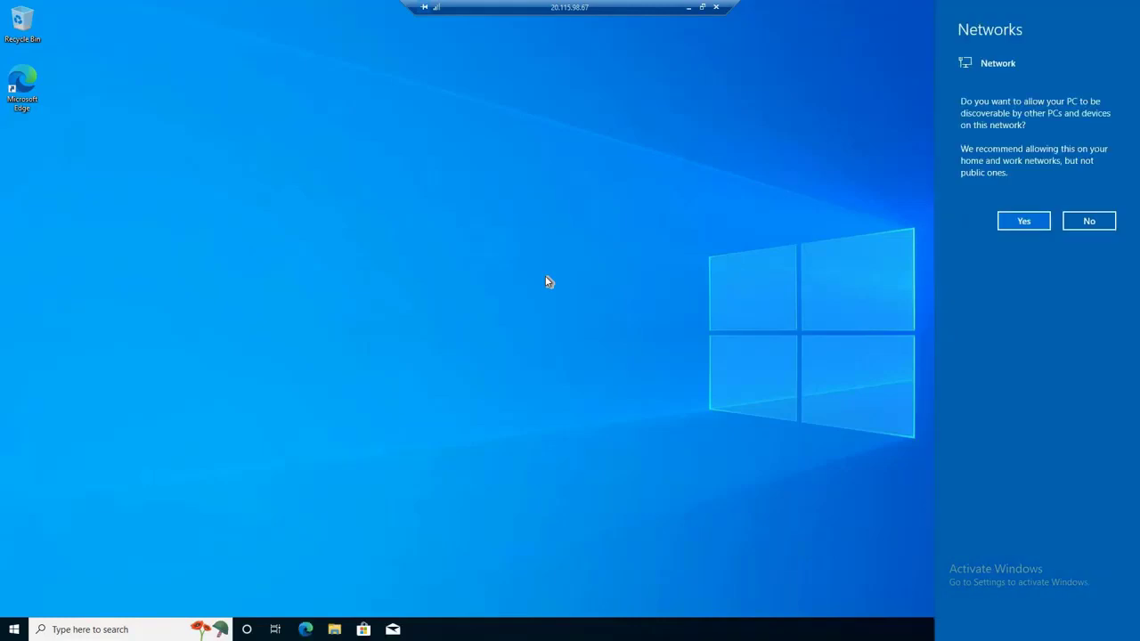
left_click(1014, 226)
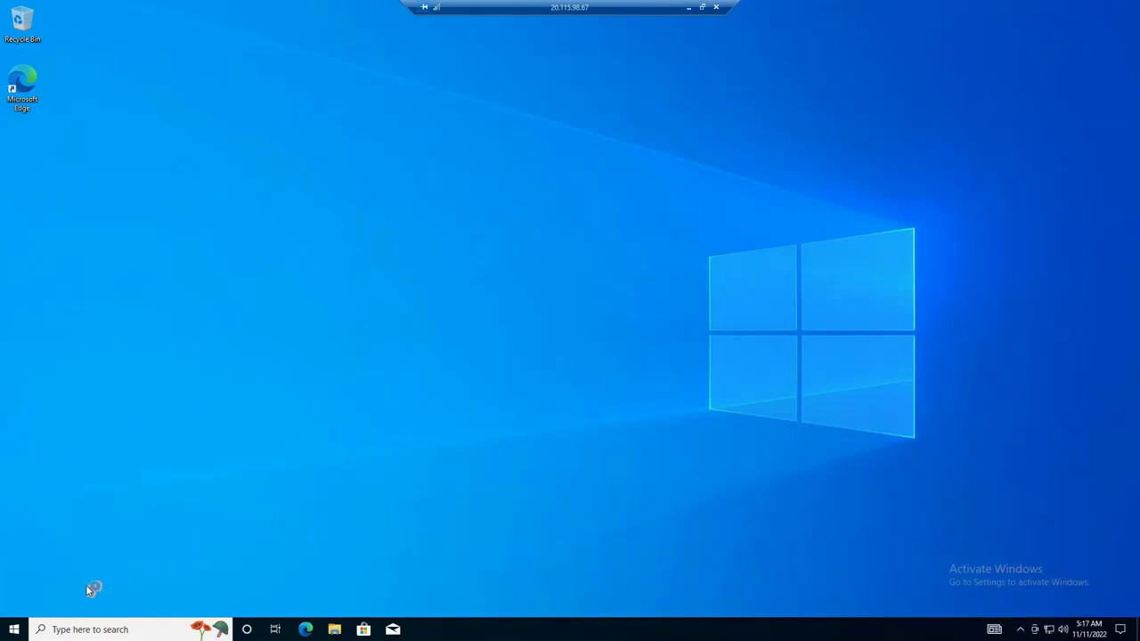
- Show This PC in File Explorer, with drives C:, D: and E:, and open its Properties
left_click(335, 631)
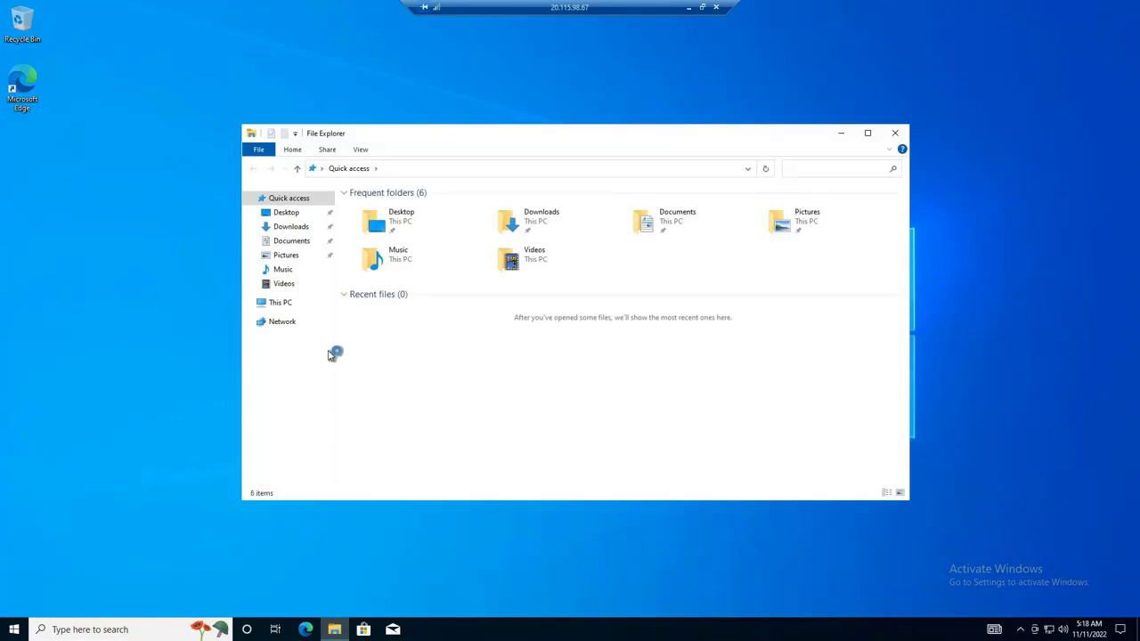
left_click(281, 303)
right_click(284, 305)
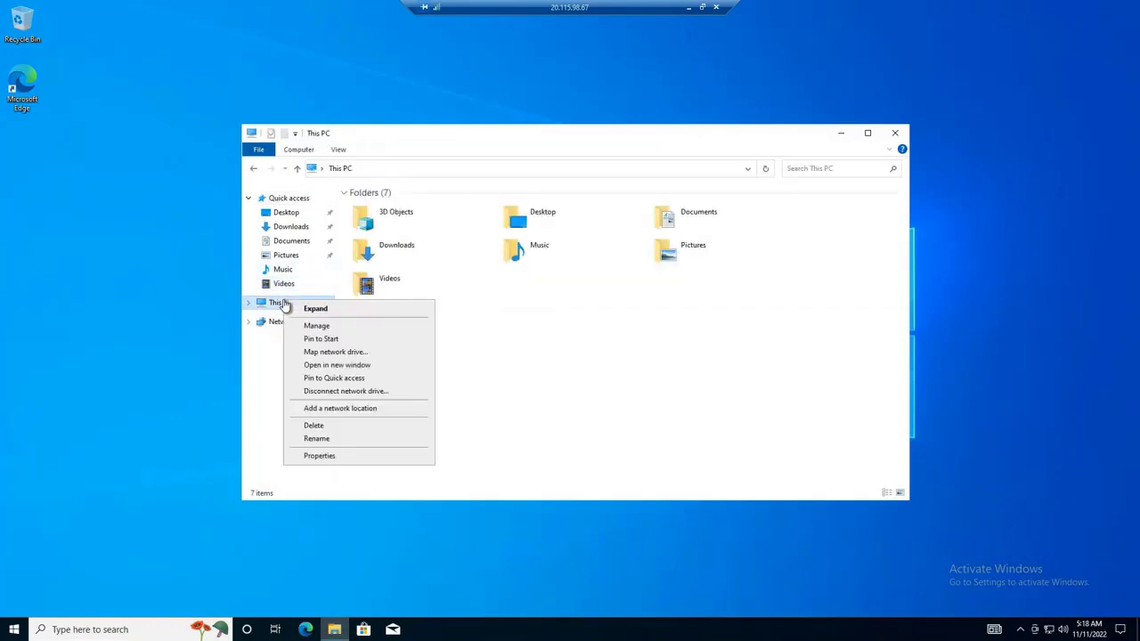
left_click(321, 457)
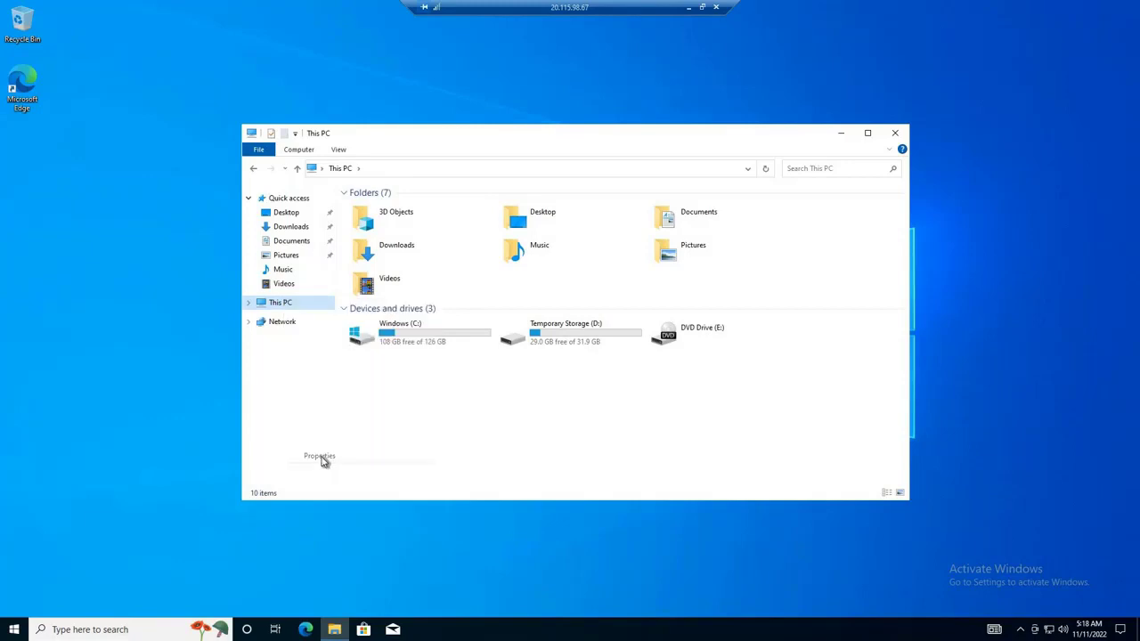